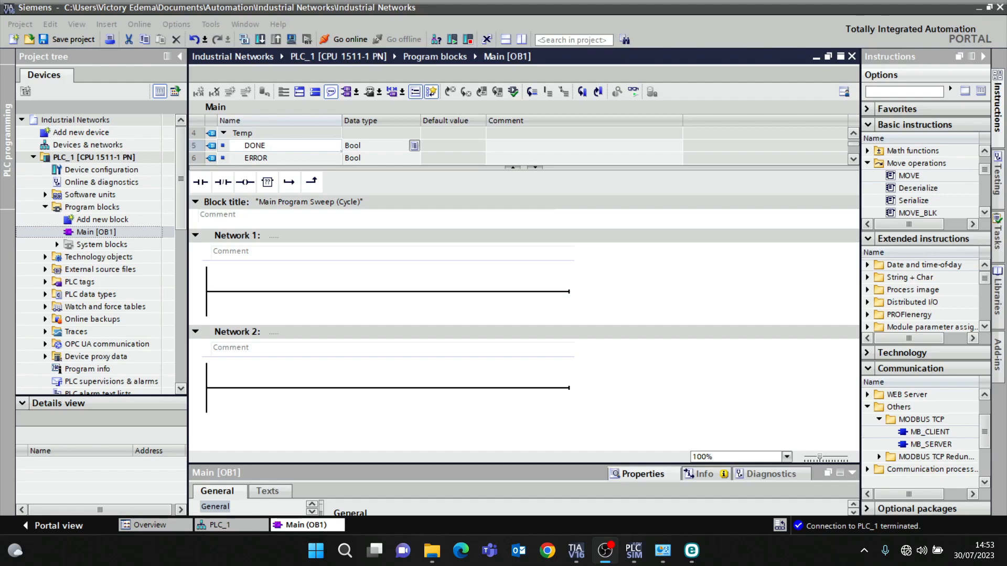
- Check the active virtual PLC instance in the PLCSIM Advanced control panel
left_click(635, 560)
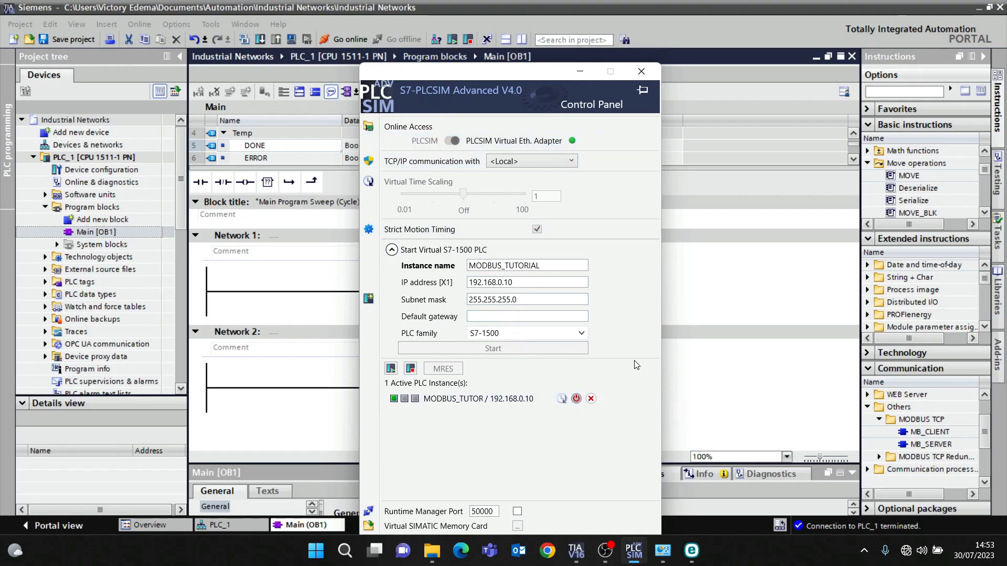
left_click(740, 427)
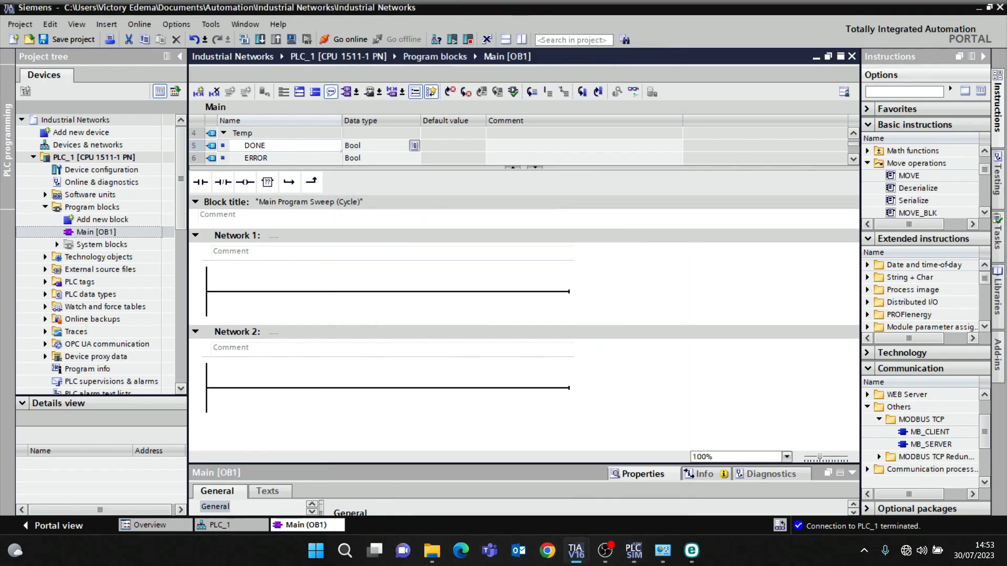
key("alt+Tab")
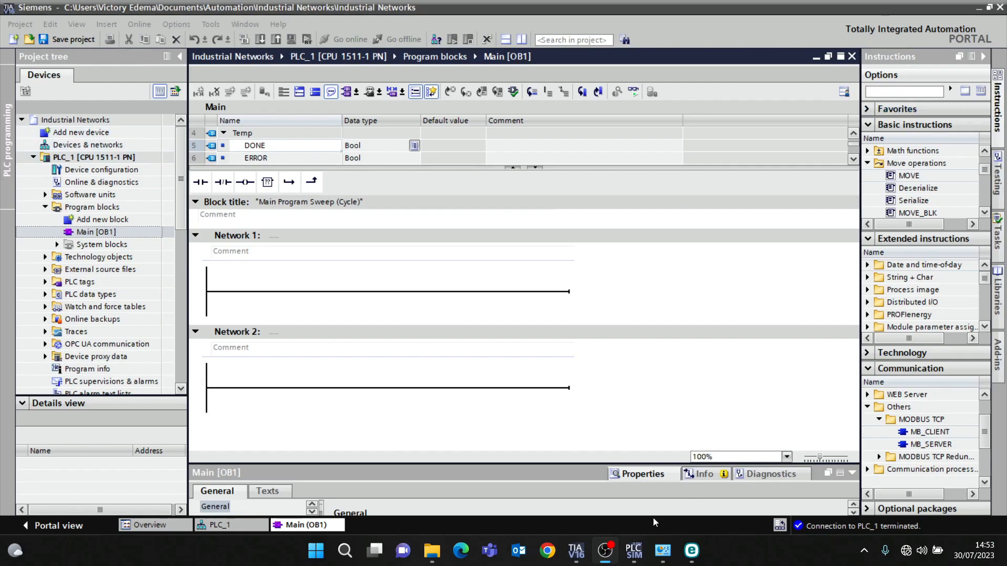
left_click(640, 545)
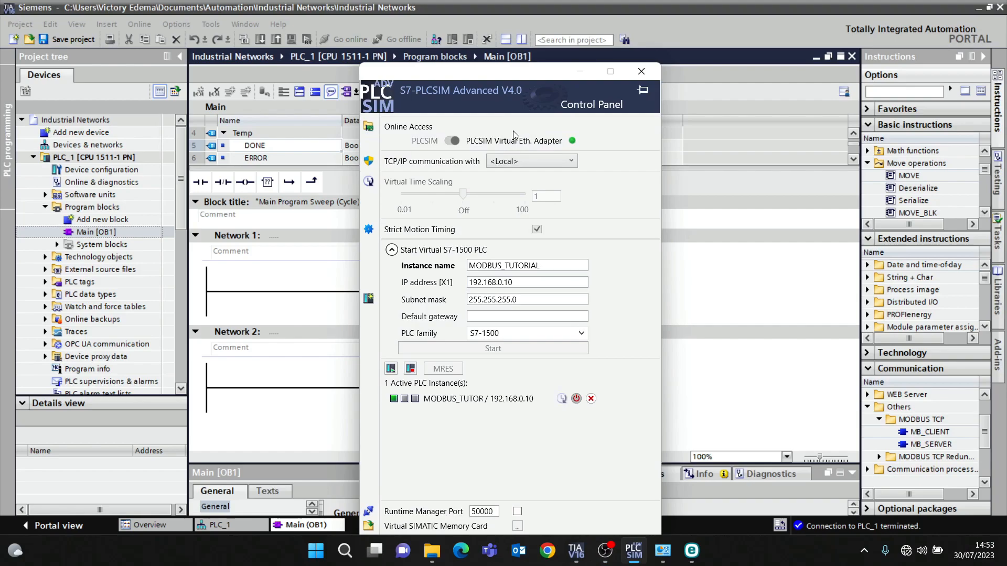
left_click(686, 257)
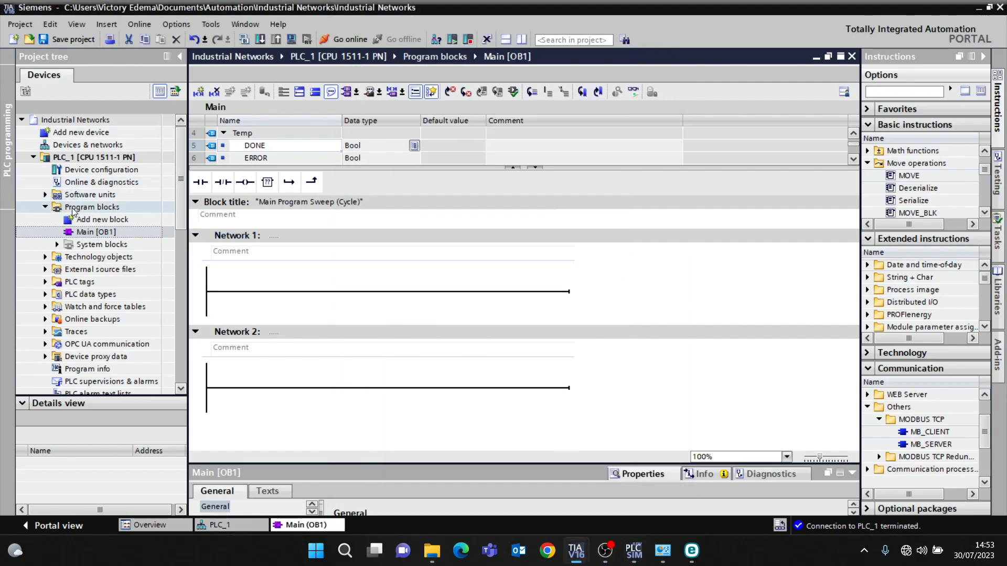
left_click(112, 232)
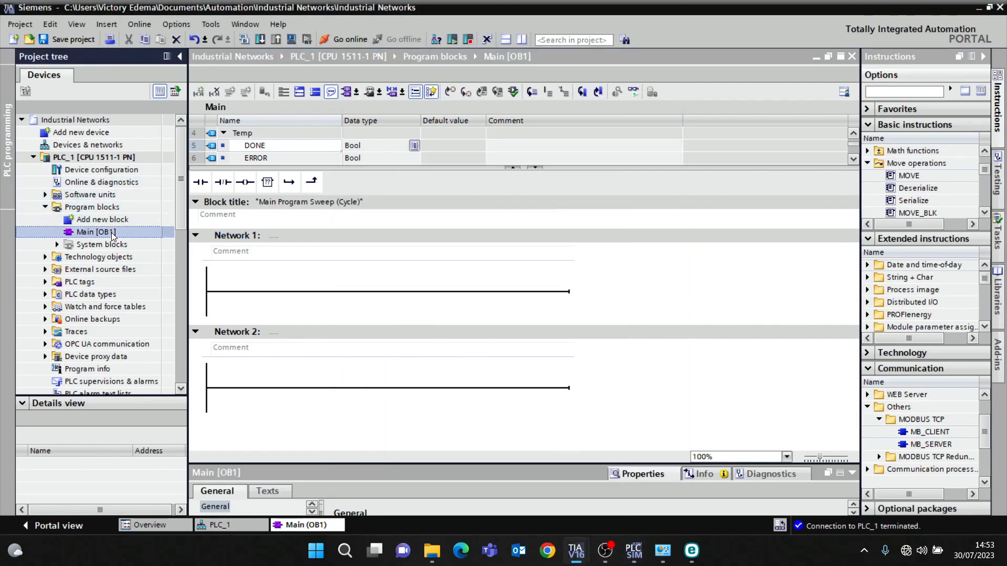
left_click(633, 551)
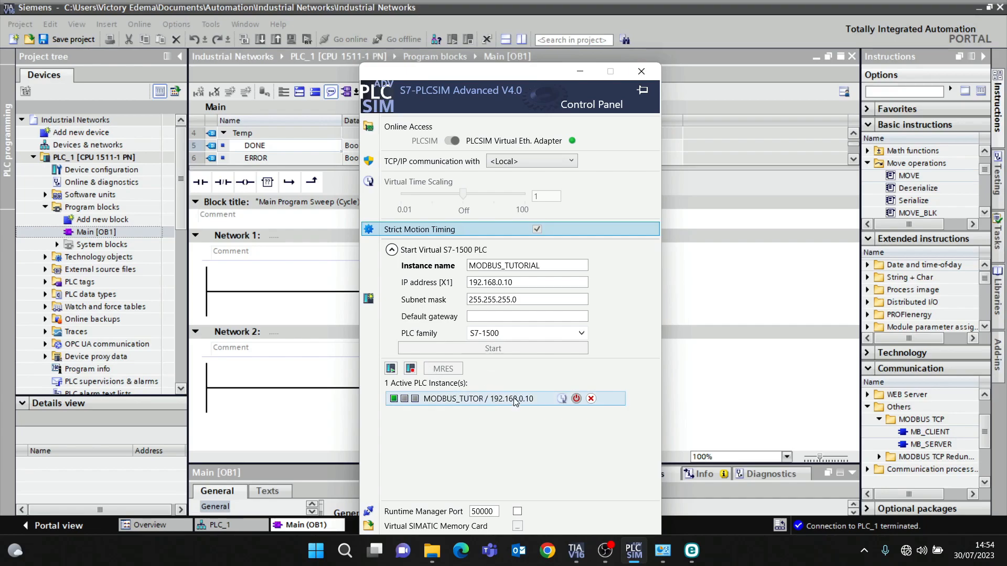
left_click(710, 276)
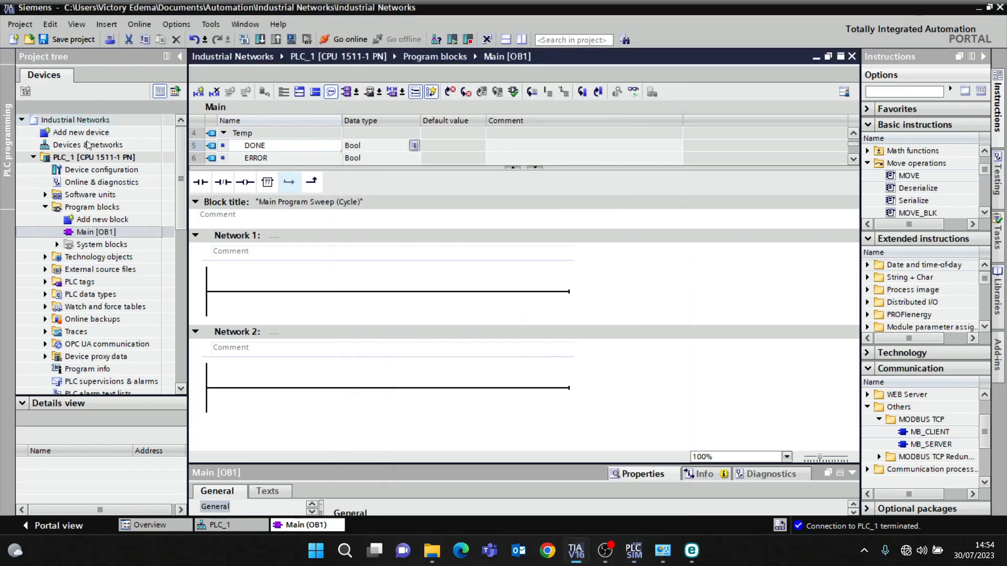
- Insert an MB_SERVER instruction into Network 1 of Main [OB1] with an automatic single-instance data block MB_SERVER_DB
left_click(124, 232)
left_click(310, 299)
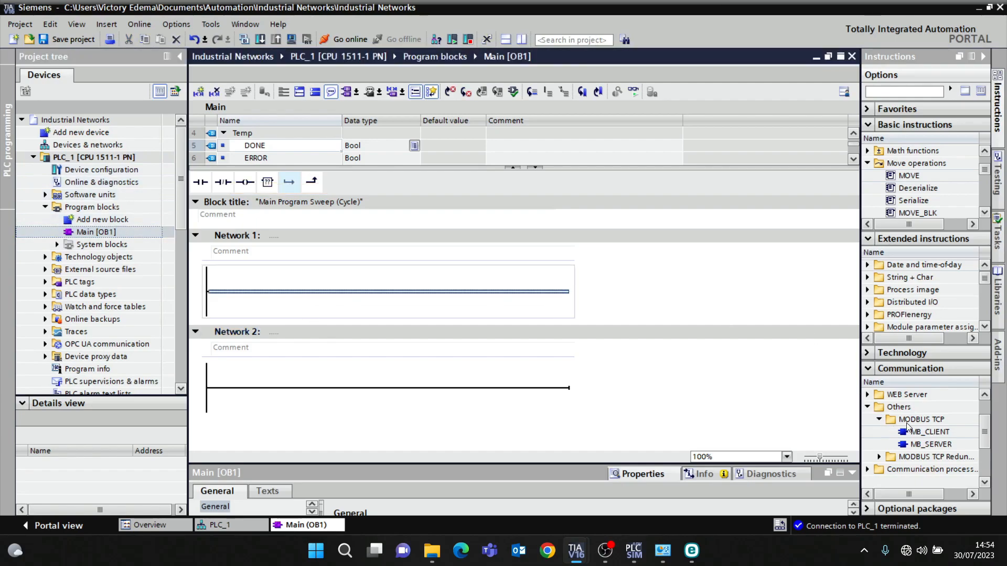
left_click_drag(924, 448, 386, 290)
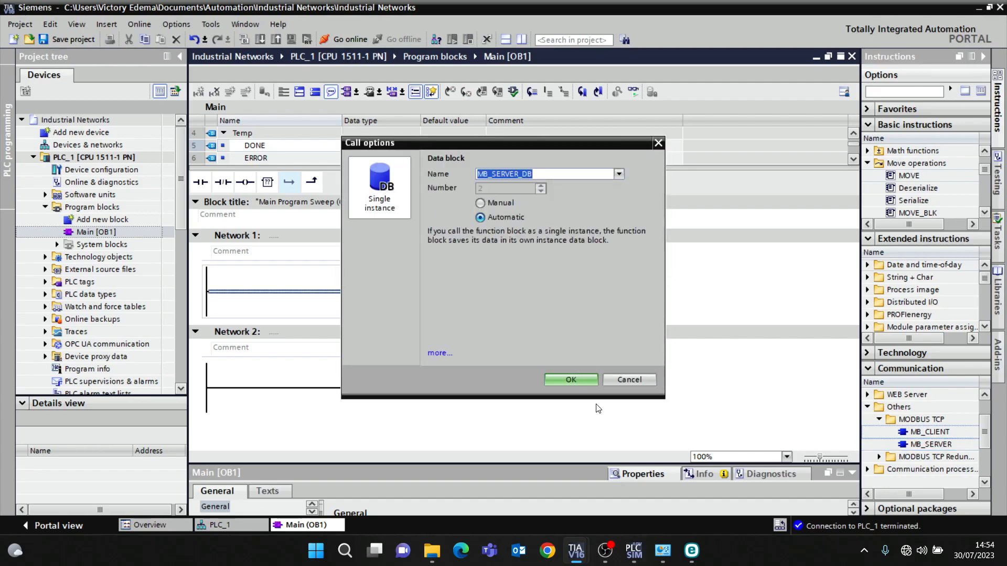
left_click(582, 383)
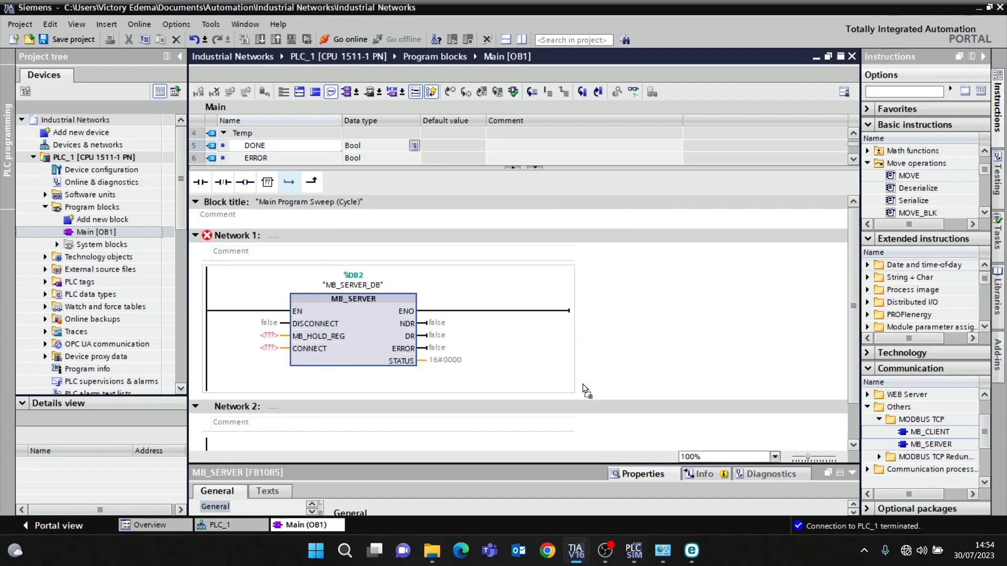
- Assign memory bit M8.6 to the DISCONNECT input of MB_SERVER
left_click(270, 323)
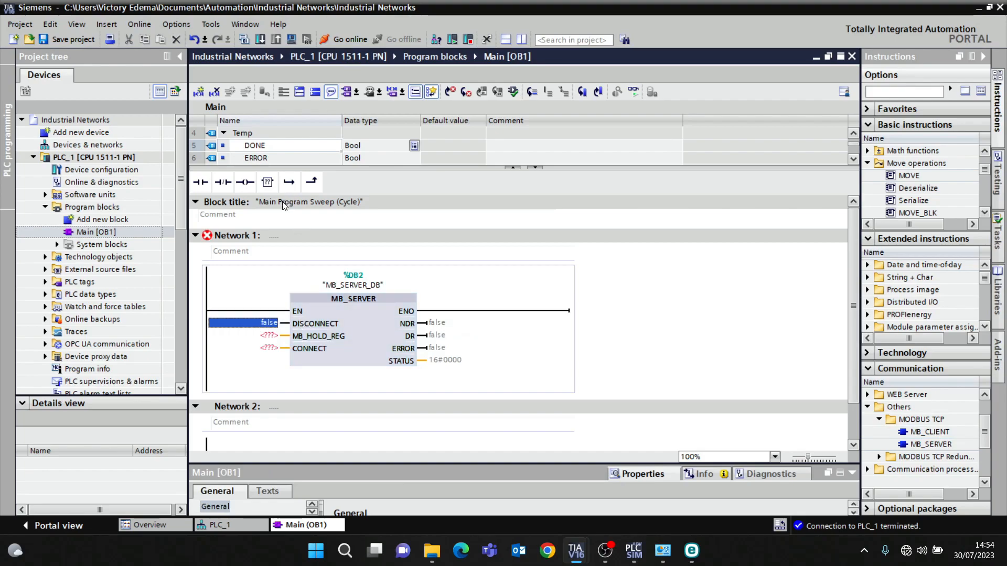
type("MB.")
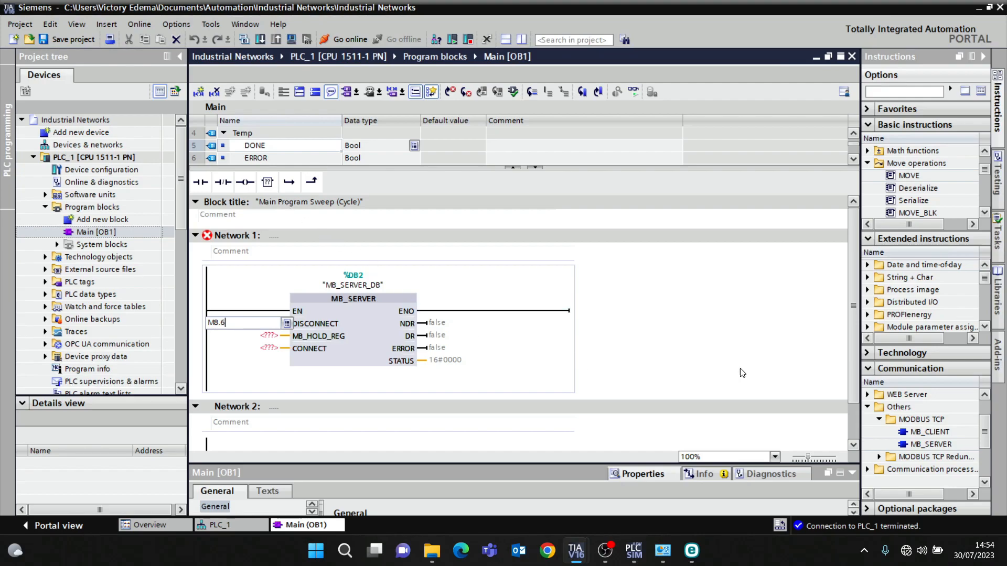
key("Return")
left_click(273, 349)
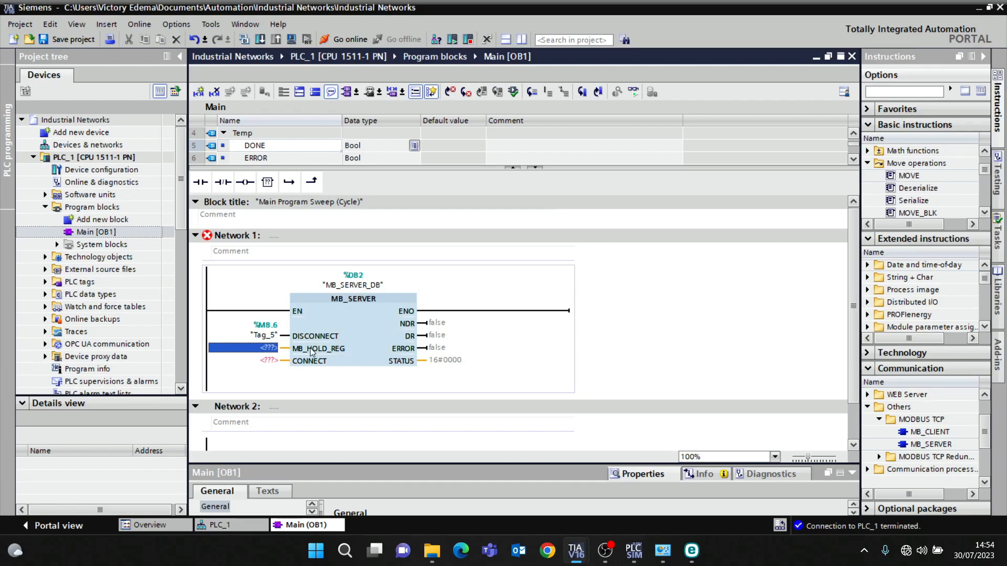
- Add a new global data block named Data_block_1 and open it
double_click(92, 222)
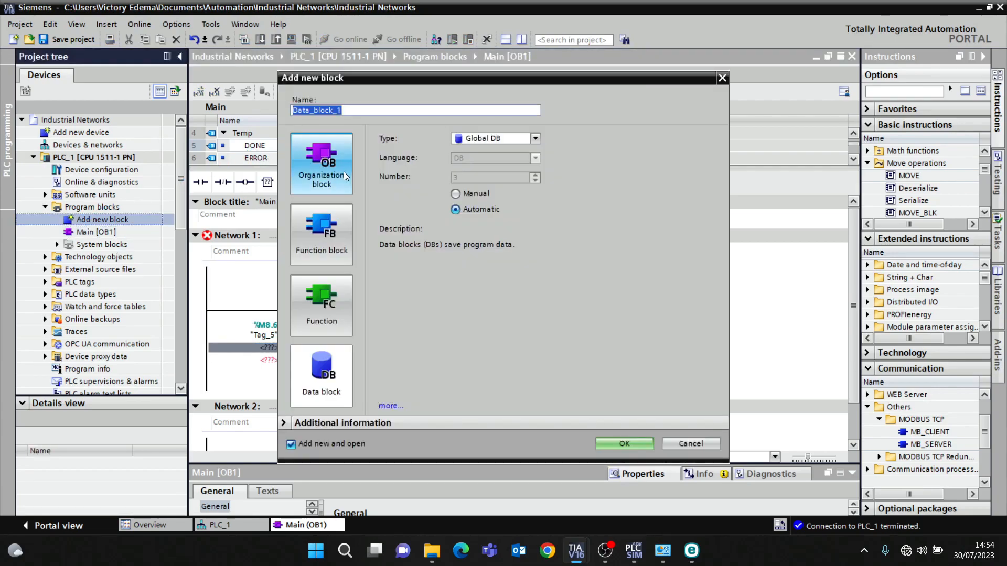
left_click(322, 384)
left_click_drag(352, 111, 288, 108)
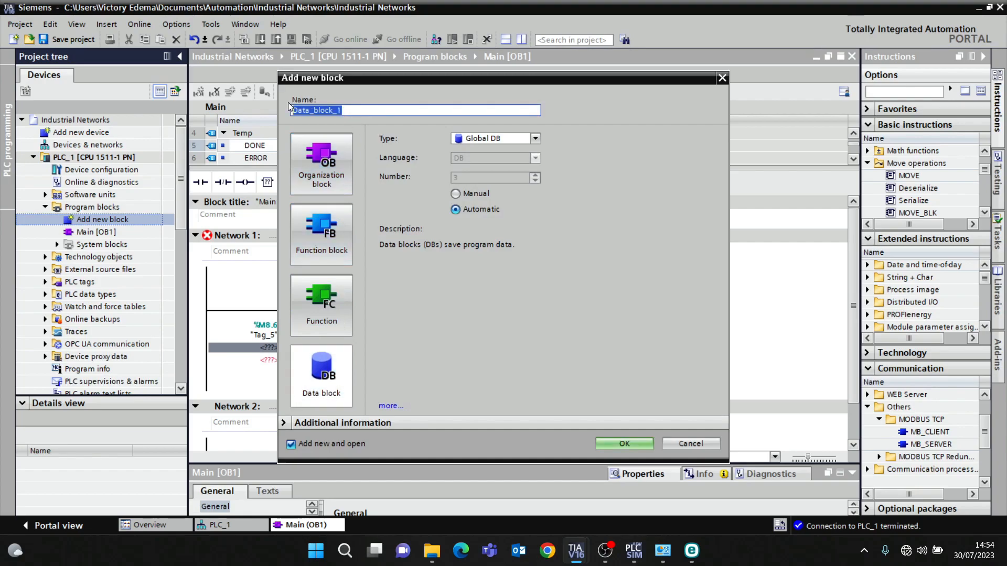
left_click(624, 445)
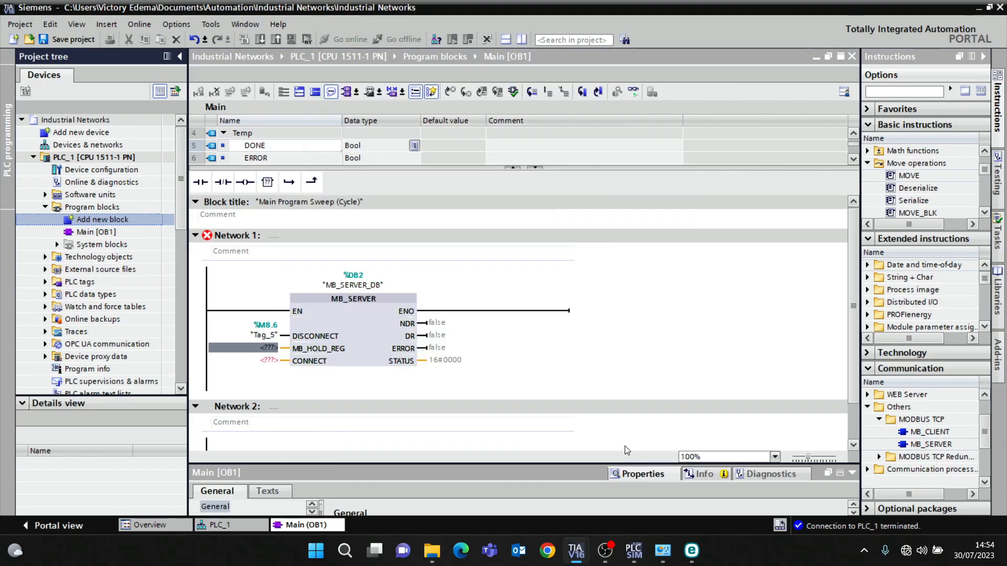
- Add a static tag DATA of type Array[01..50] of Int to Data_block_1 and compile the block
left_click(272, 149)
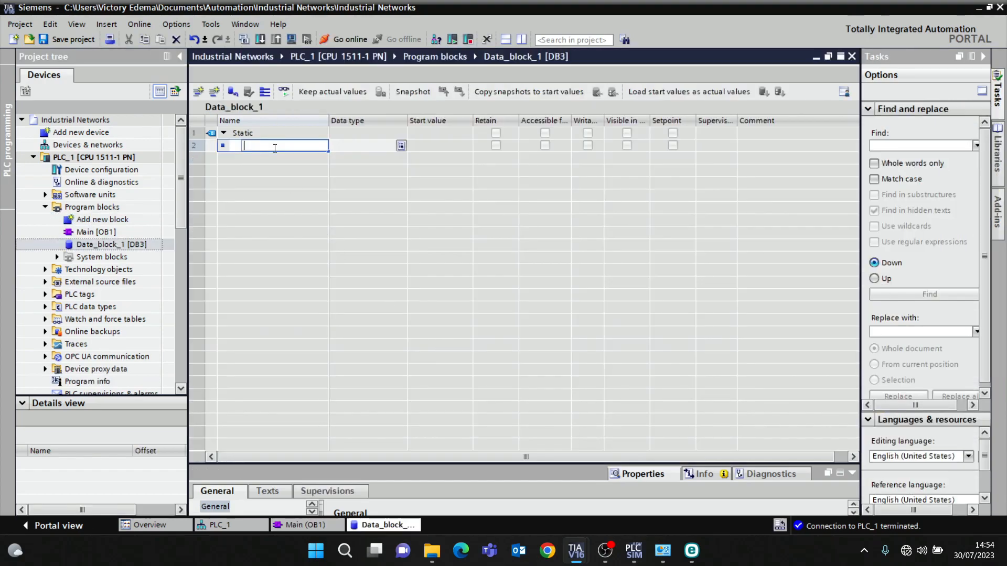
type("DATA")
key("Tab")
type("Arr")
key("Return")
left_click(354, 146)
key("Right")
type("1")
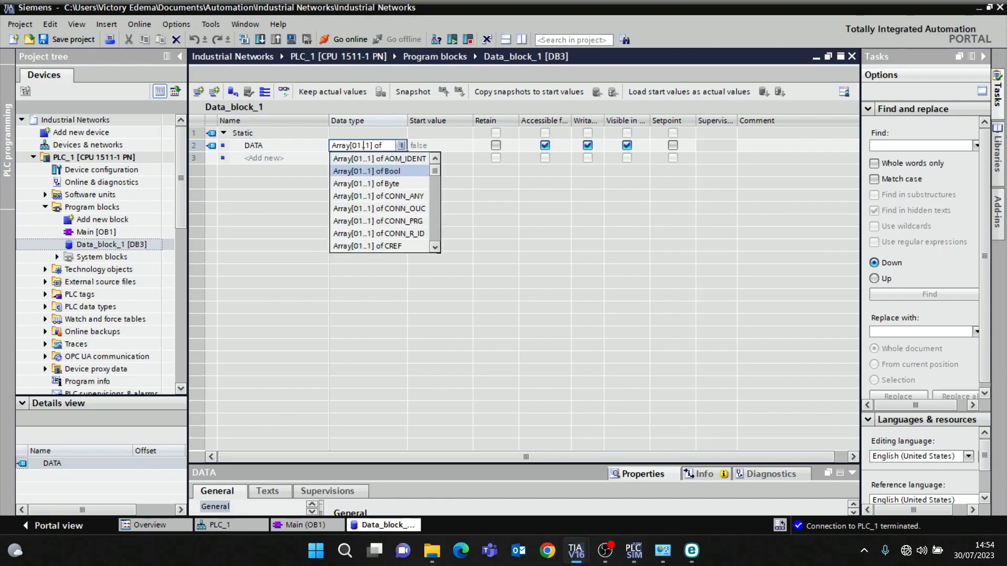
key("Right")
key("Delete")
key("Delete")
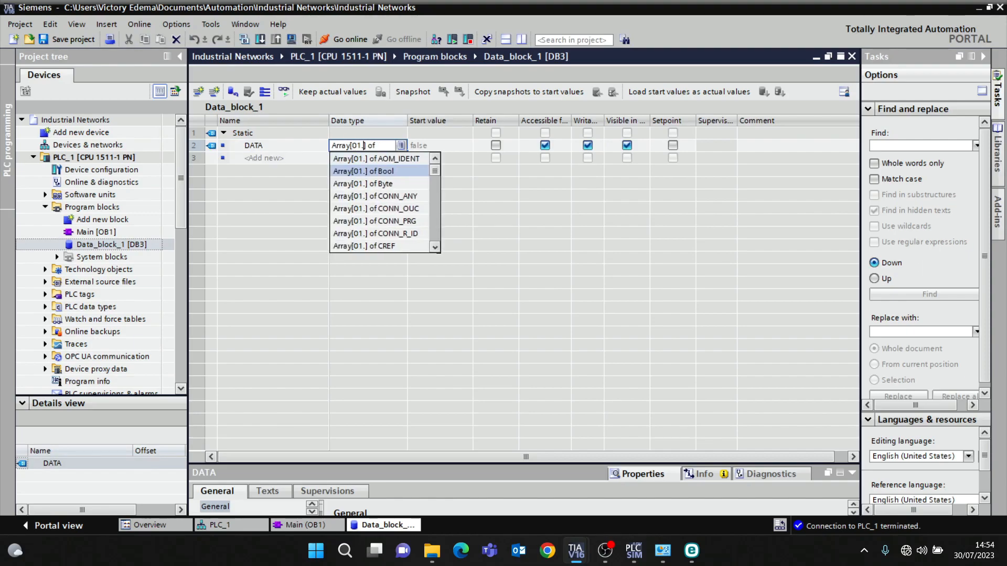
type(".50")
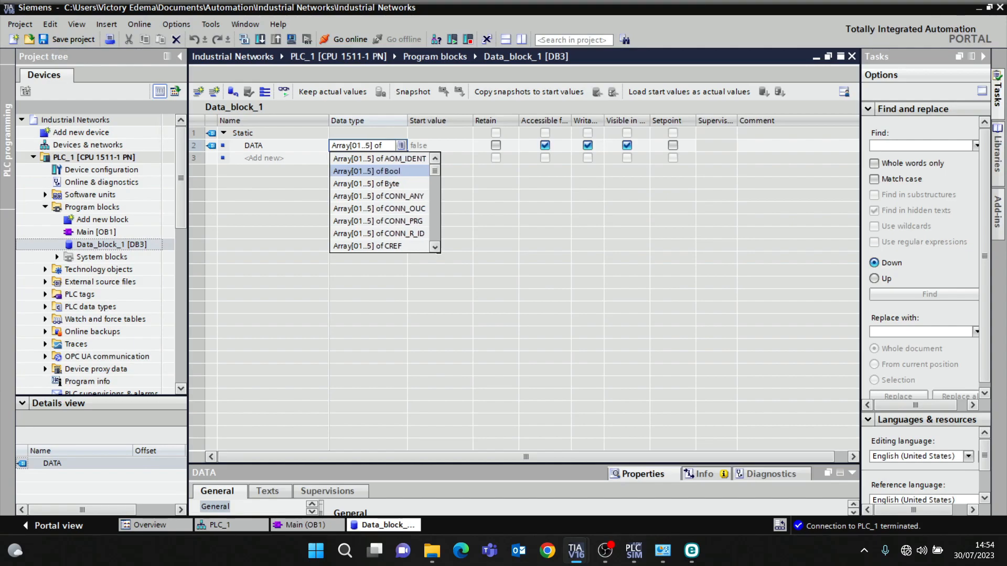
key("Return")
key("BackSpace")
key("BackSpace")
key("BackSpace")
key("BackSpace")
type("IN")
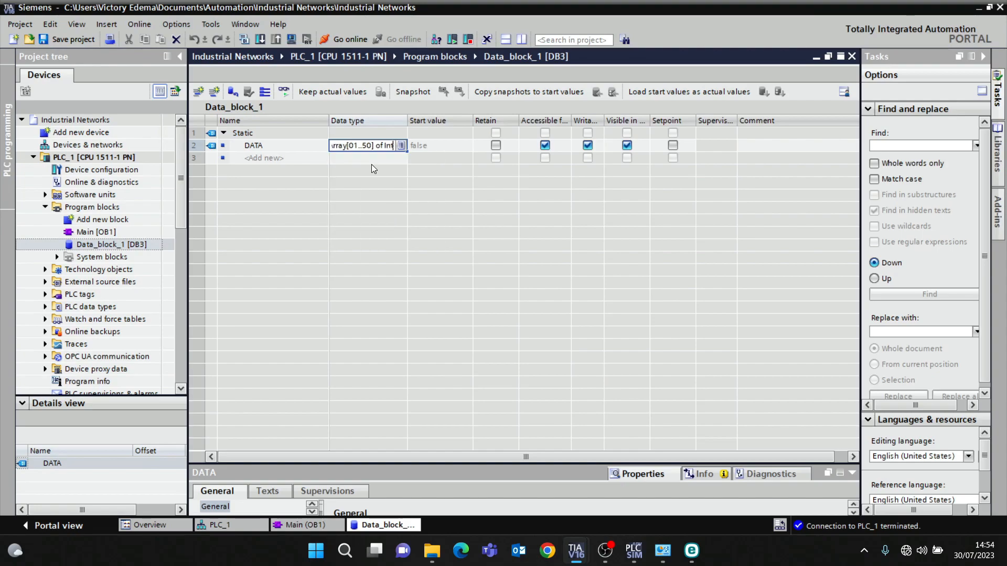
left_click(371, 165)
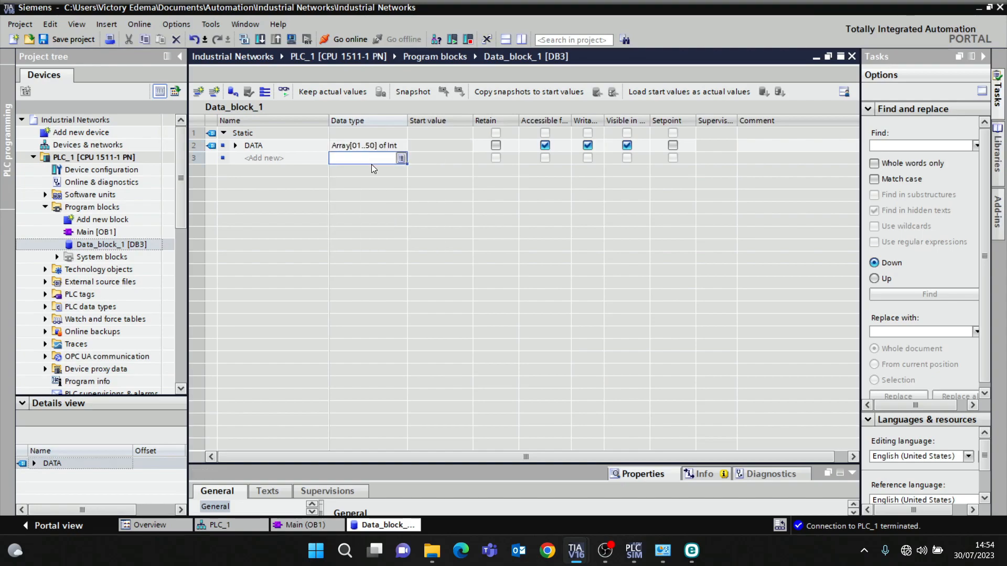
left_click(243, 39)
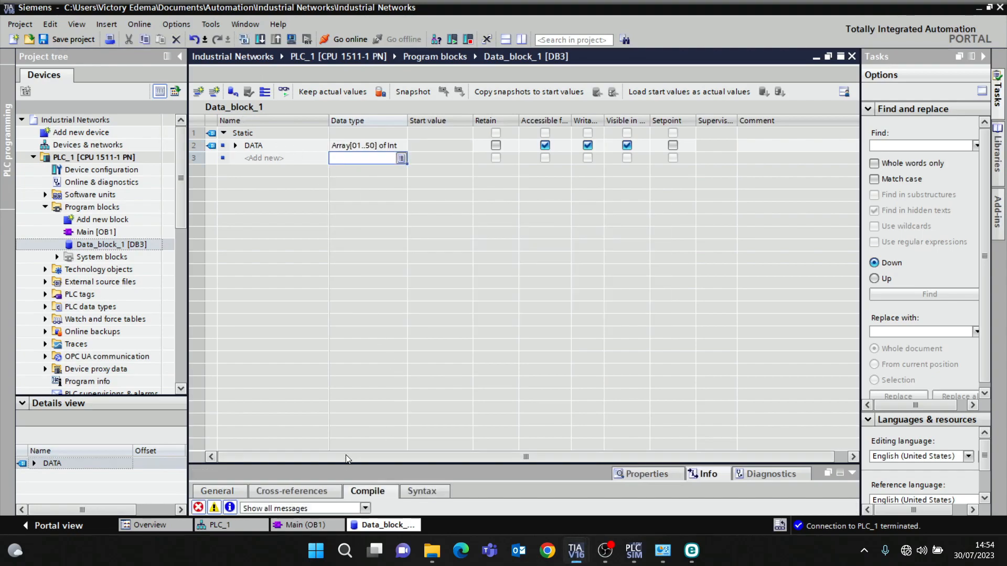
- Connect Data_block_1's DATA array to the MB_HOLD_REG input of MB_SERVER in Main [OB1]
left_click(335, 522)
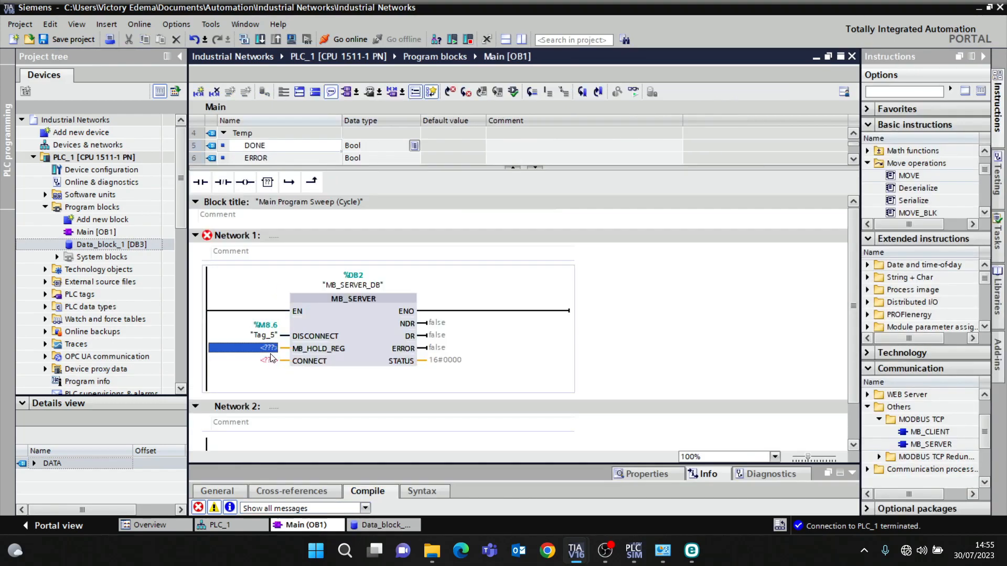
left_click(268, 349)
type("D")
left_click(297, 374)
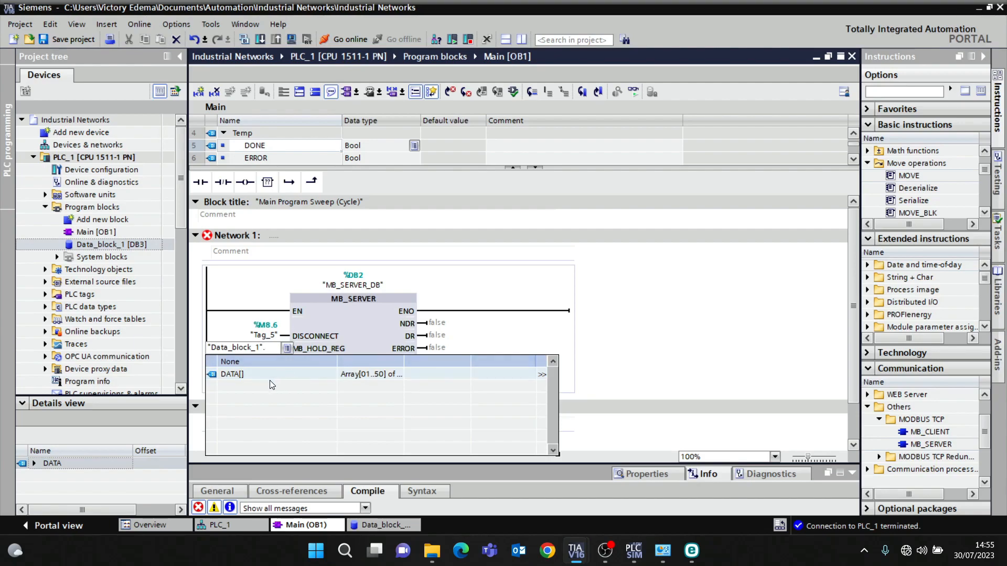
left_click(262, 373)
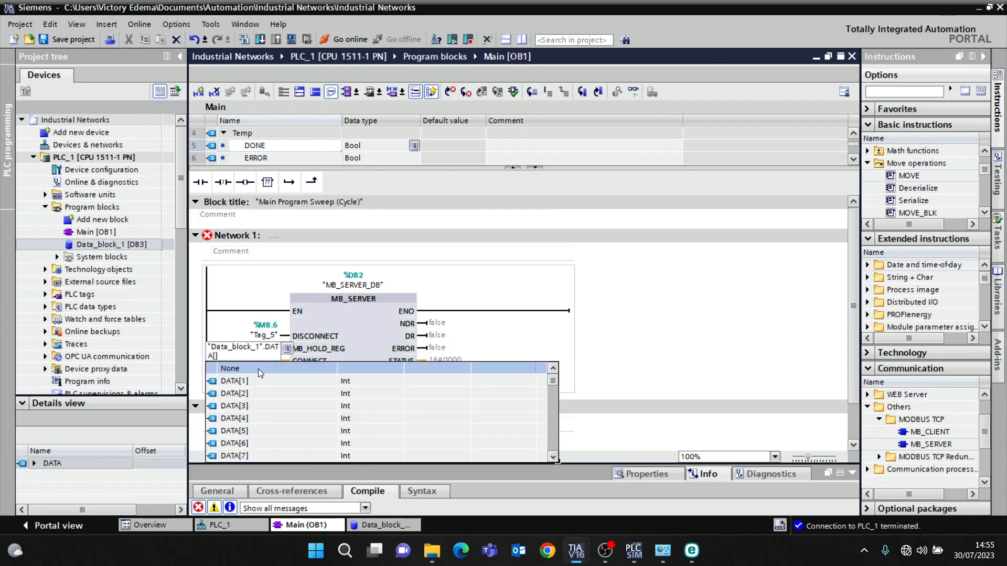
key("BackSpace")
left_click(471, 348)
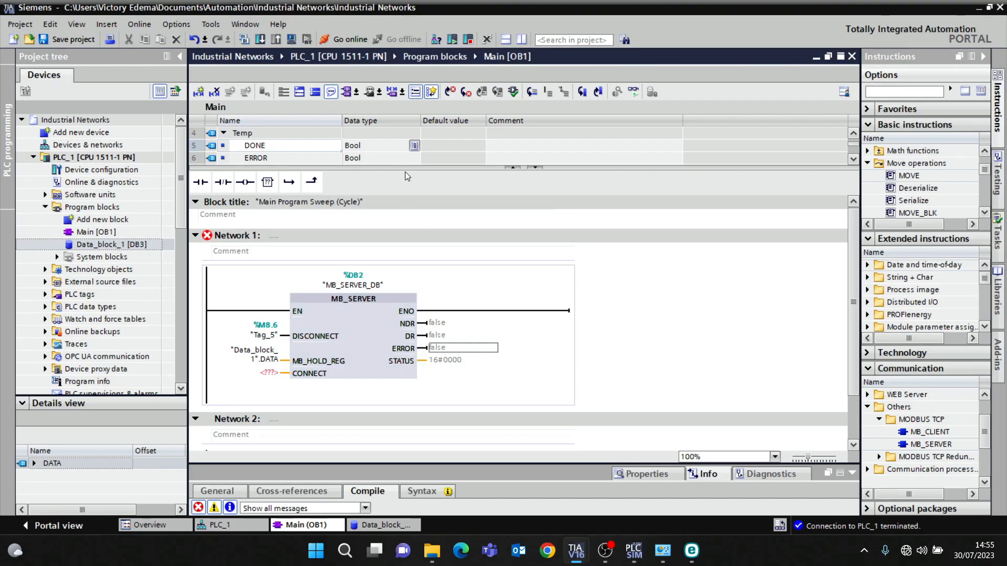
- Rename the DONE temp variable to NDR and add a new temp variable named DR in the block interface
left_click_drag(405, 168, 343, 250)
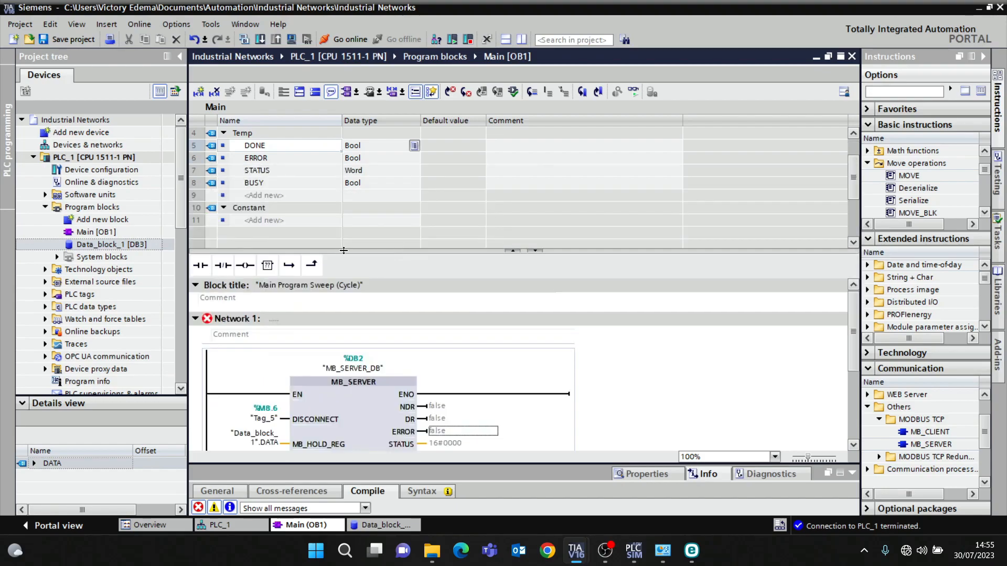
double_click(257, 149)
type("ND")
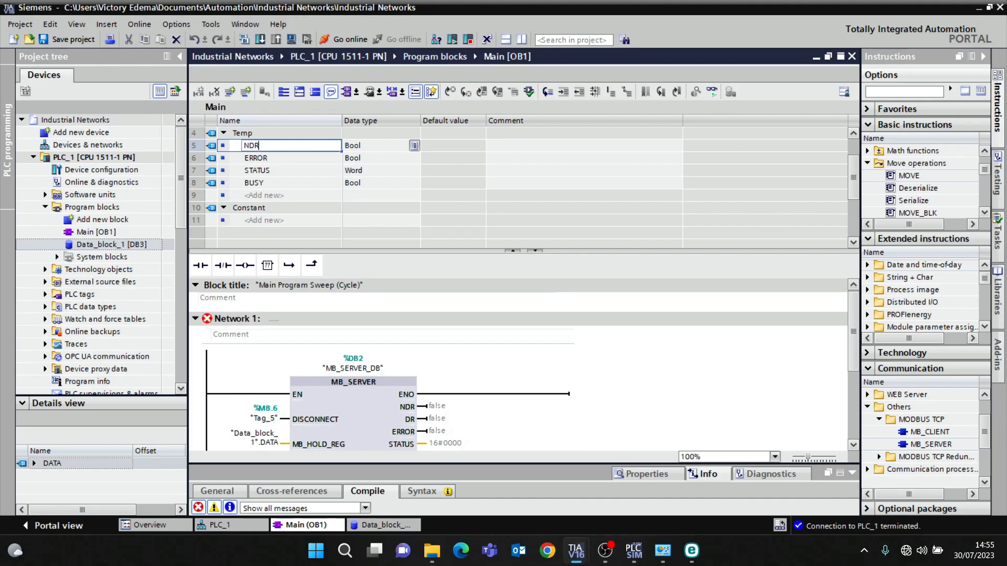
type("R")
left_click(273, 175)
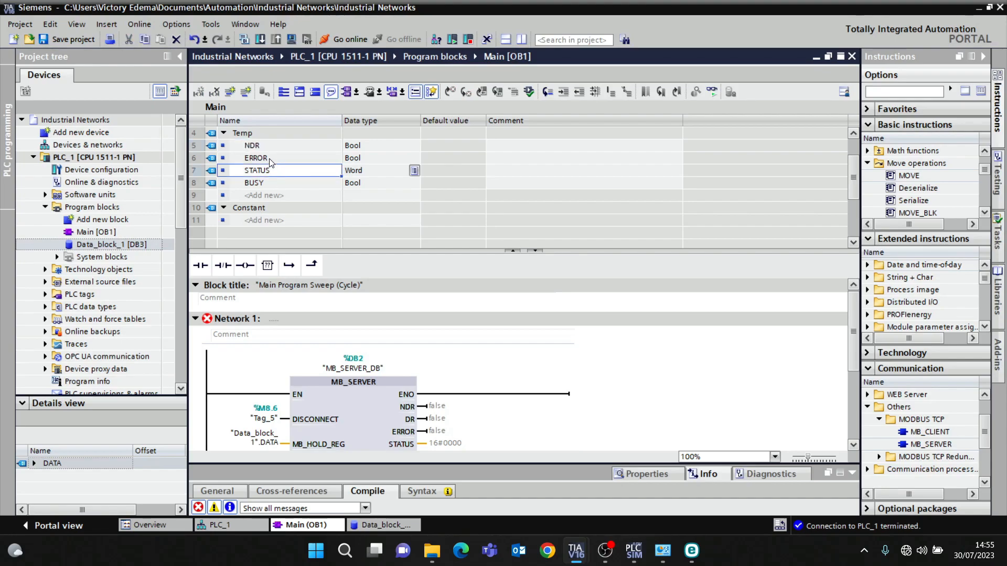
left_click(264, 196)
type("DR")
key("Return")
- Connect the NDR output of MB_SERVER to the #NDR temp variable
scroll(370, 202, "down", 2)
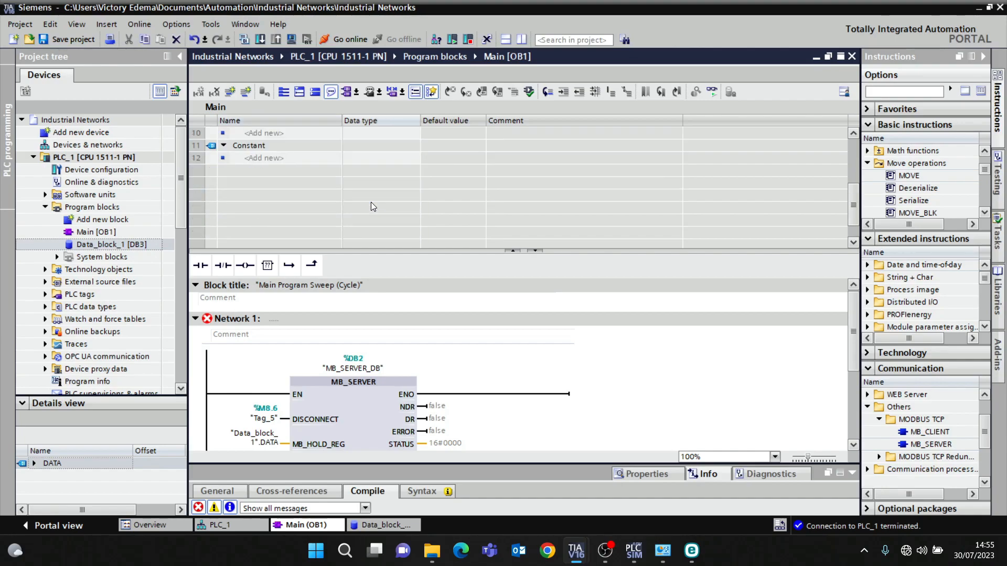
left_click(449, 410)
type("#NDR")
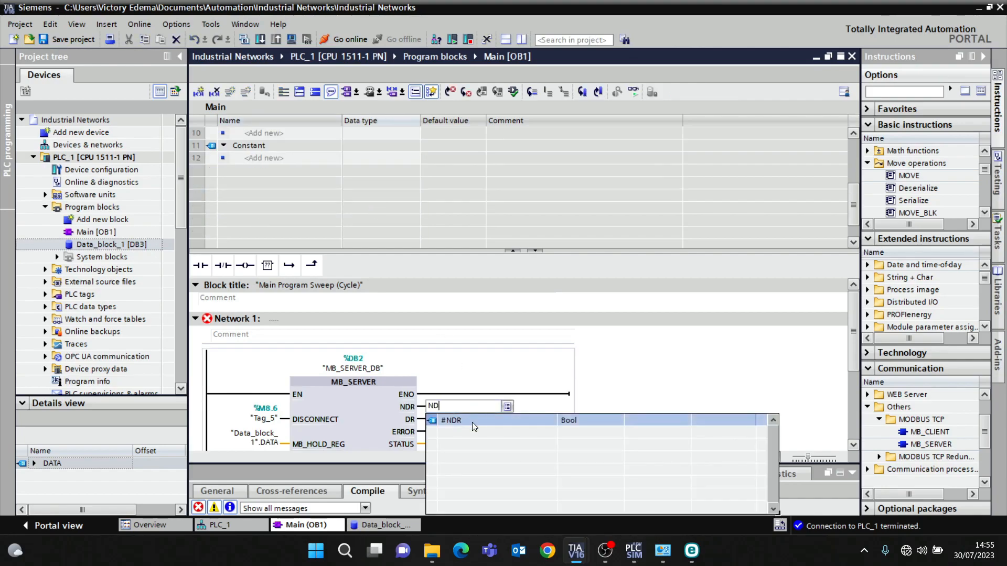
key("Return")
left_click(624, 396)
- Connect the DR, ERROR and STATUS outputs of MB_SERVER to the #DR, #ERROR and #STATUS temp variables
left_click_drag(459, 250, 389, 130)
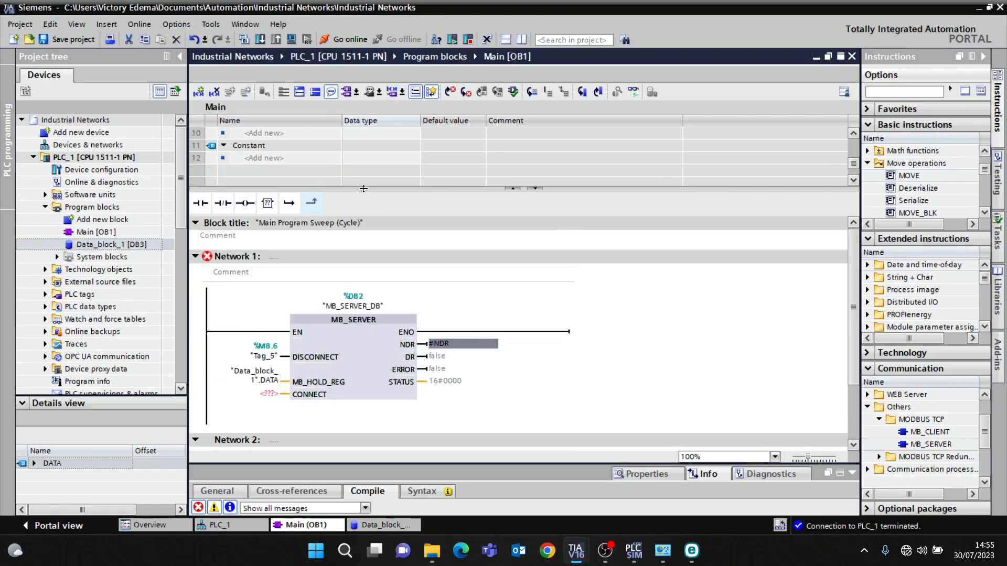
left_click(445, 357)
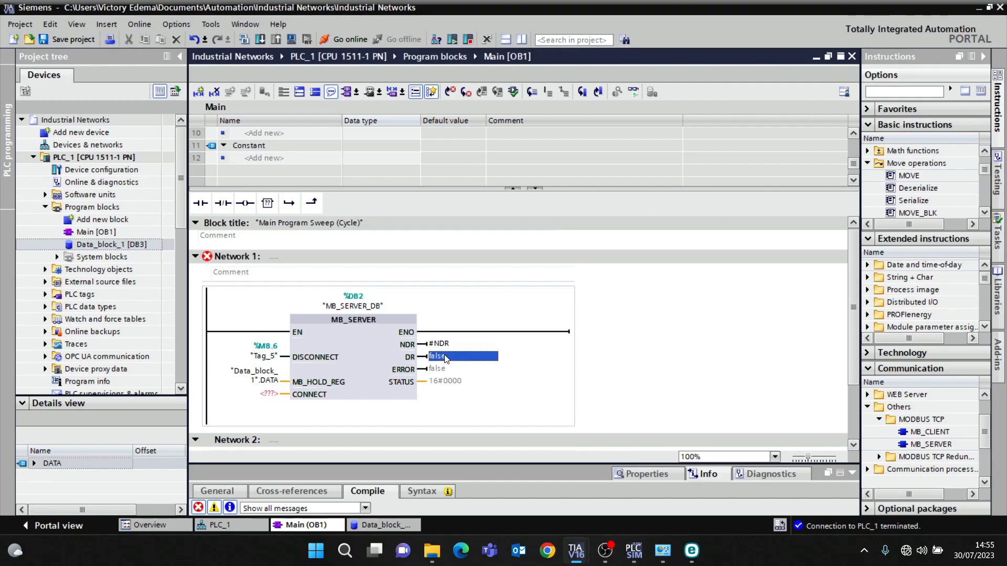
type("#DR")
key("Return")
left_click(454, 368)
type("ERR")
key("Return")
left_click(459, 381)
type("ST")
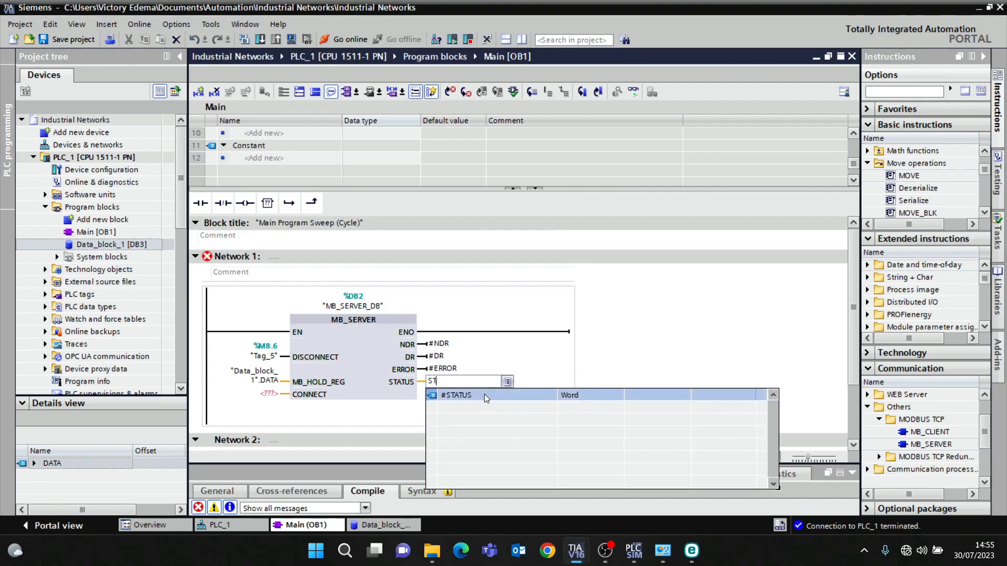
left_click(483, 395)
- Open a branch under MB_SERVER in Network 1 with a normally open contact and a MOVE box
scroll(530, 398, "down", 3)
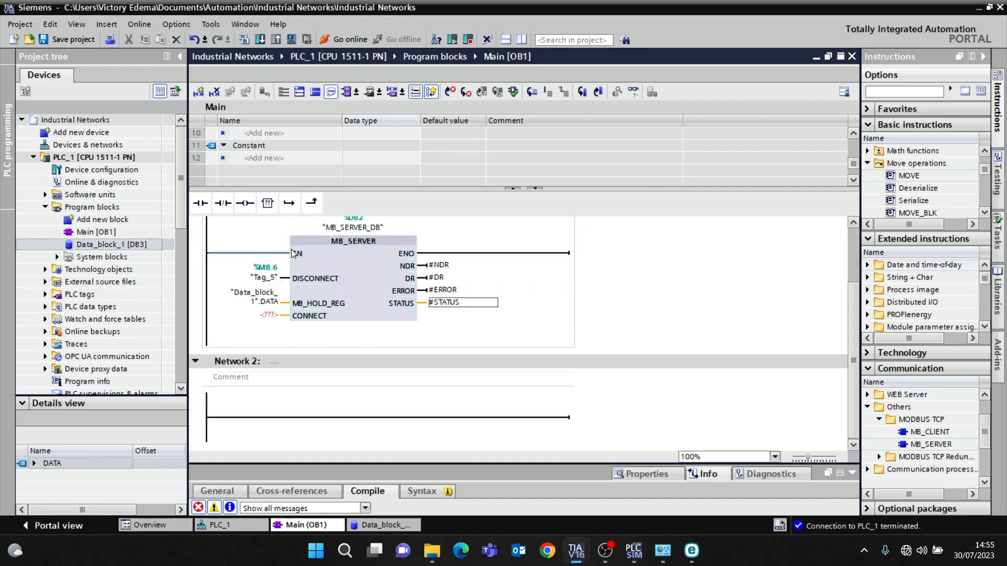
left_click(289, 203)
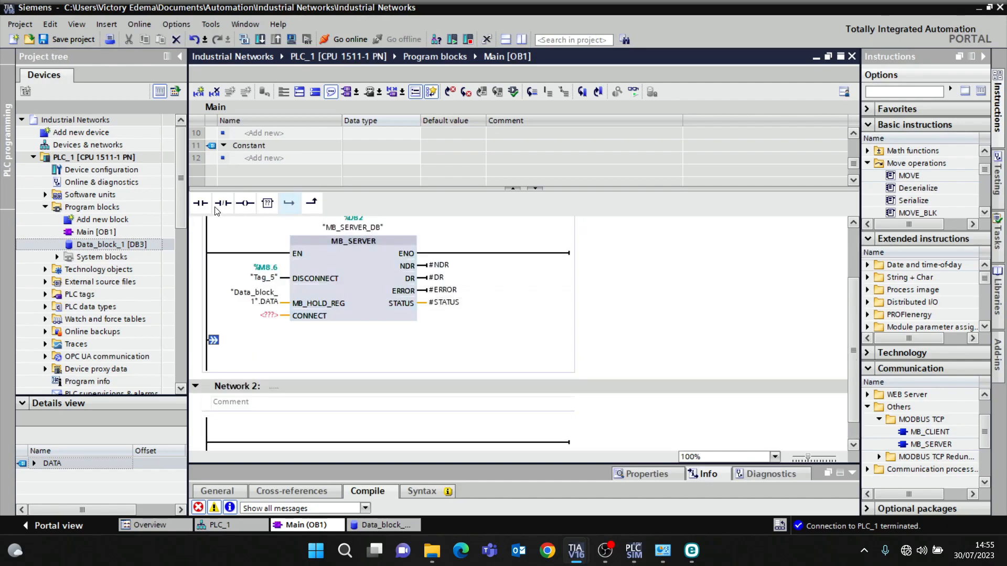
left_click(201, 204)
left_click(908, 179)
left_click_drag(909, 178, 270, 353)
- Connect #STATUS to the MOVE input and assign #ERROR to the branch contact
left_click(270, 366)
type("#STATUS")
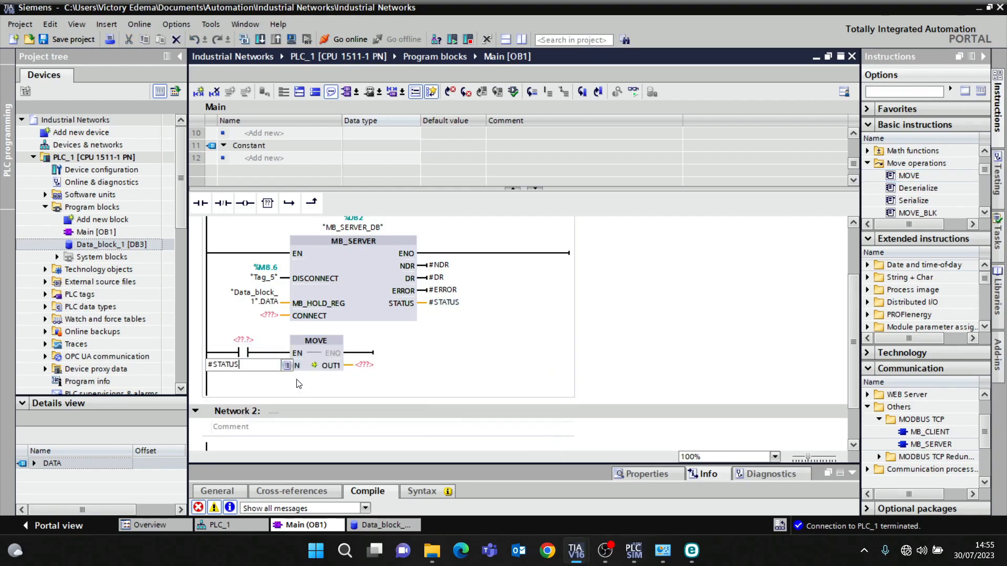
left_click(243, 343)
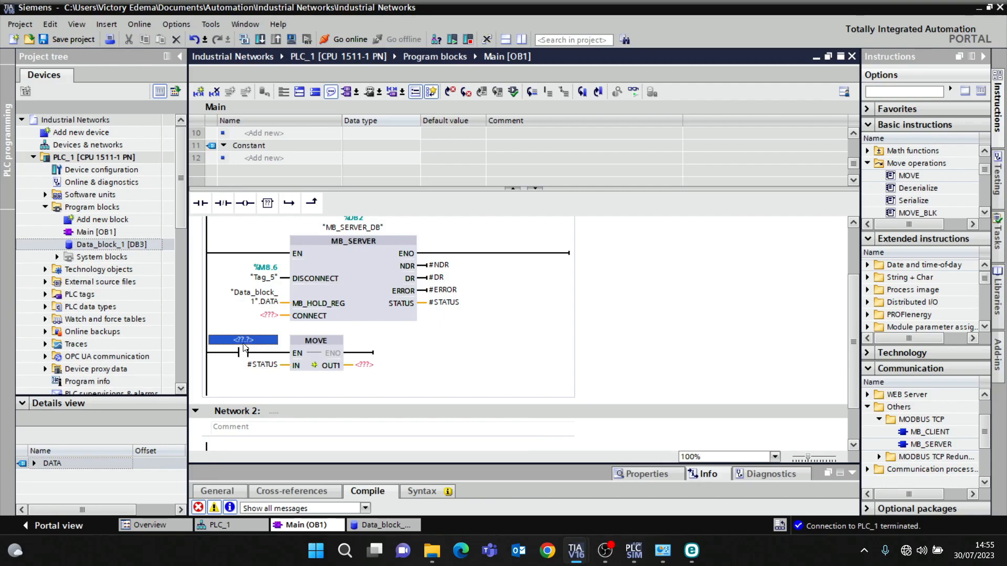
type("#ERROR")
- Set the MOVE output to memory word MW300
left_click(364, 365)
type("MD")
key("BackSpace")
type("W300")
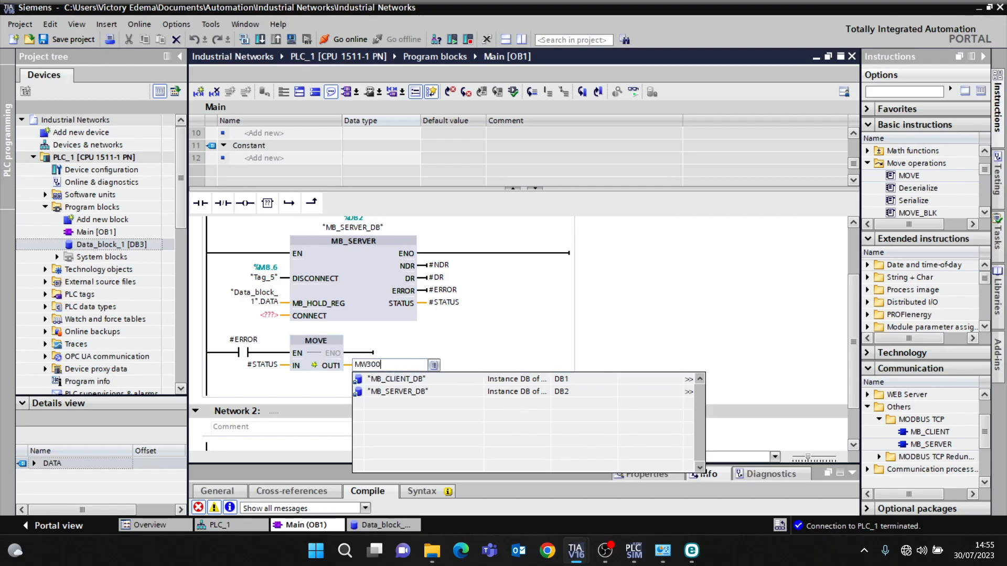
key("Return")
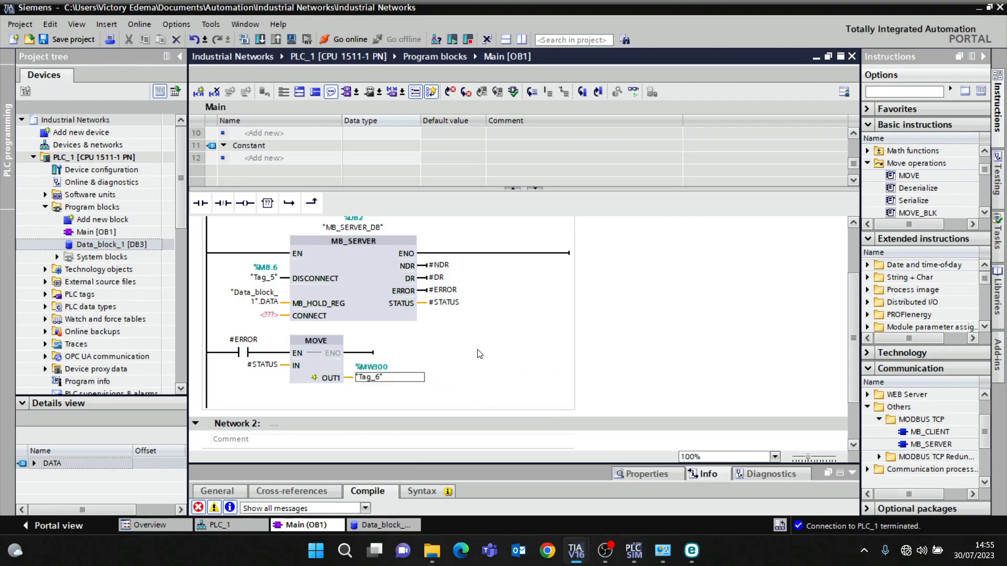
- Add a new global data block named PARAM
scroll(406, 302, "up", 3)
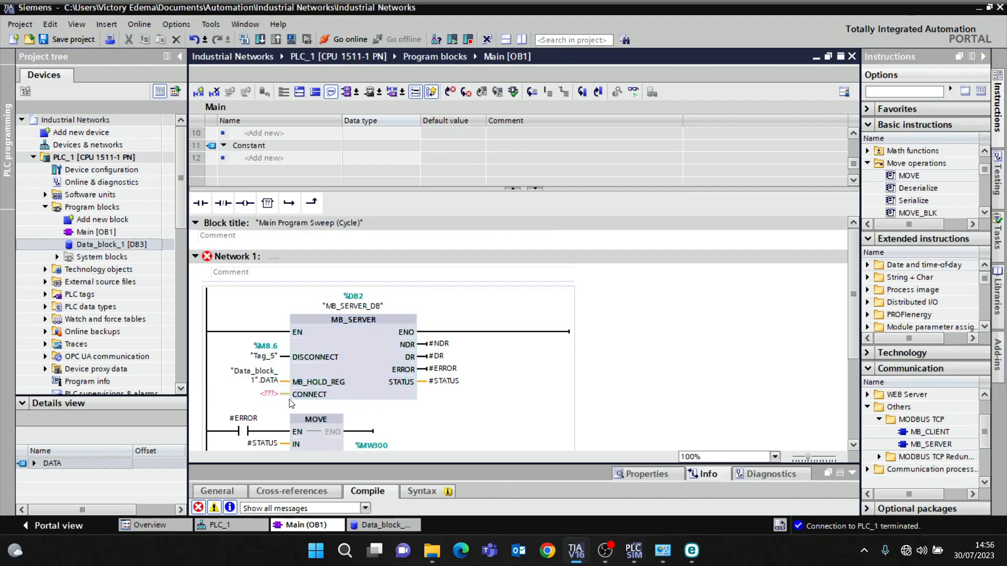
left_click(100, 219)
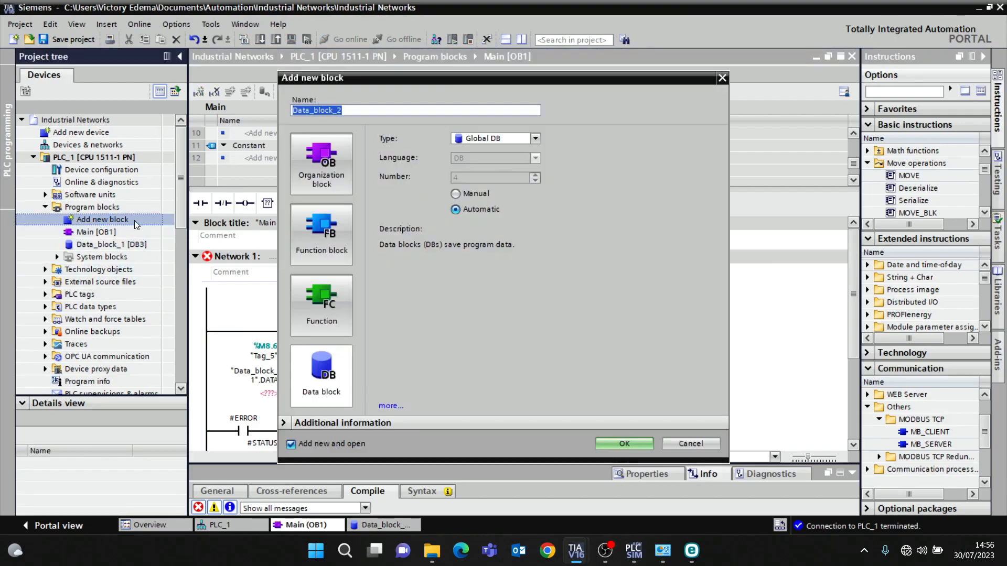
left_click(353, 111)
double_click(354, 112)
type("PARAM")
key("Return")
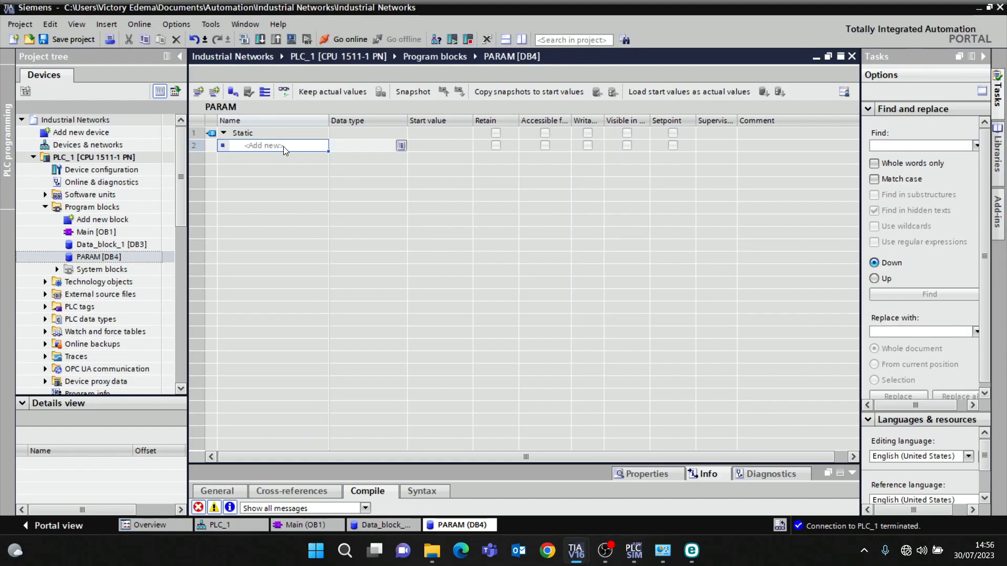
- Add a static tag PARAMETERS of type TCON_IP_v4 to the PARAM block
left_click(283, 146)
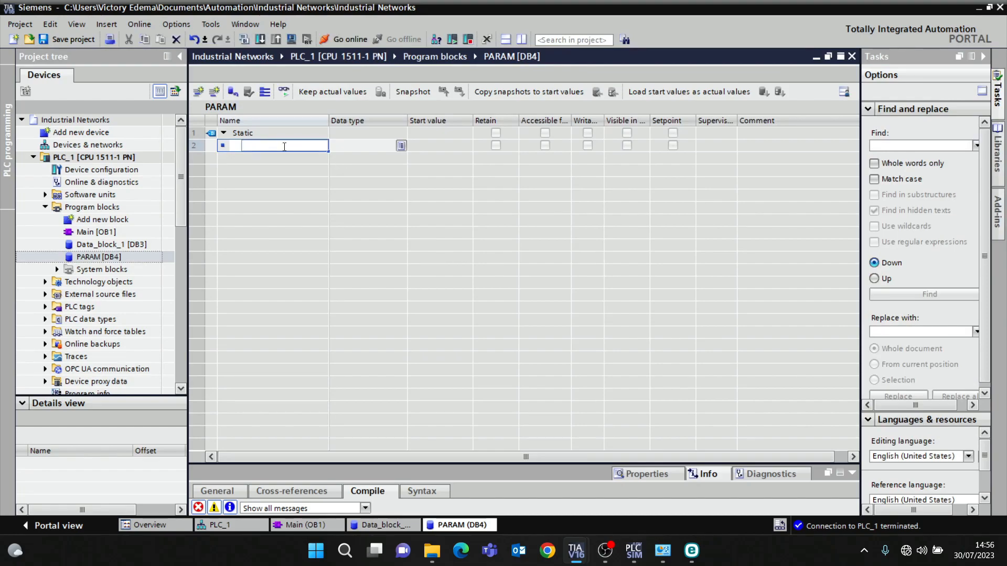
type("PARAMETERS")
key("Return")
double_click(350, 149)
type("TCON")
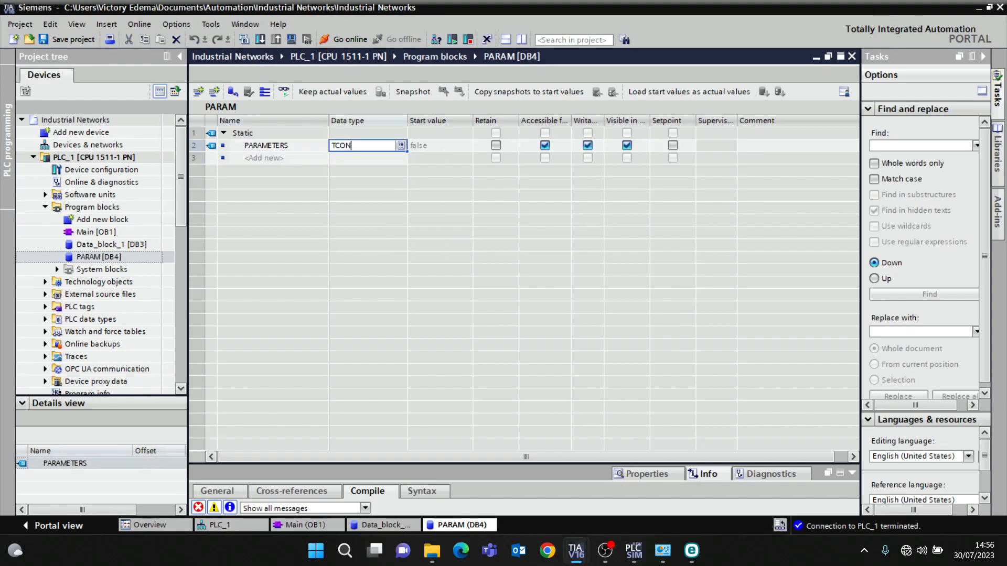
type("_IP_v4")
key("Return")
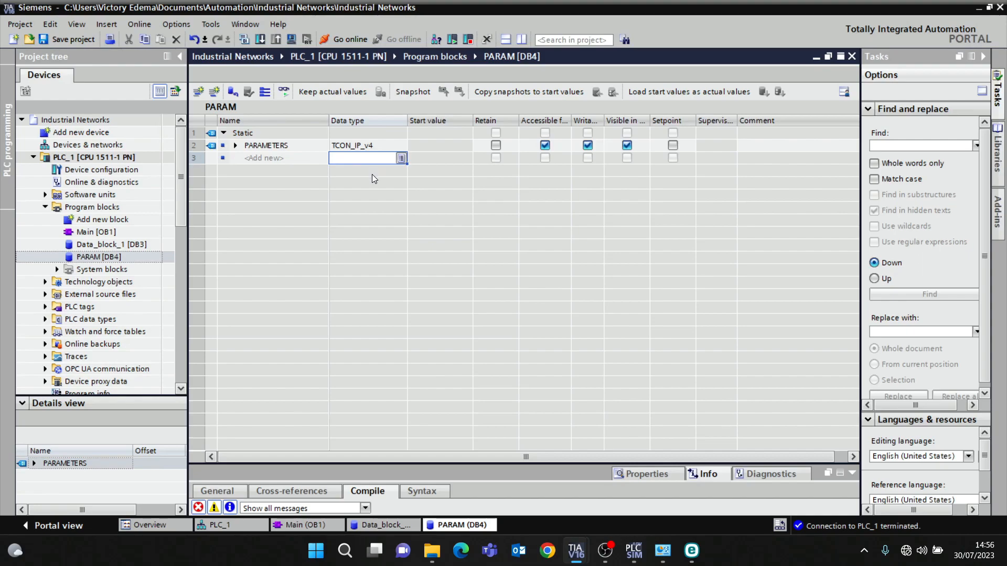
- Expand PARAMETERS and look up the PROFINET interface's hardware identifier in the CPU's system constants
left_click(235, 145)
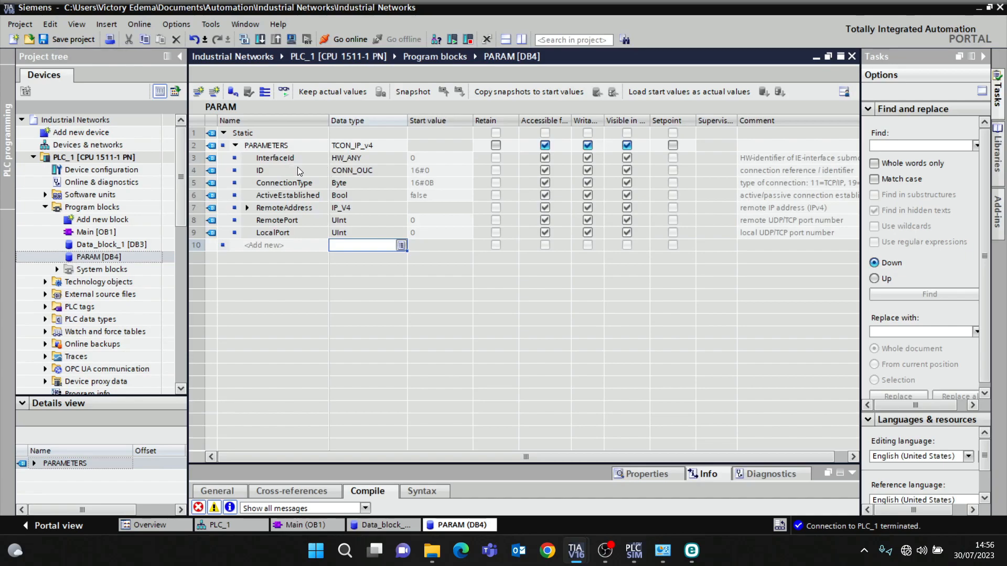
double_click(118, 170)
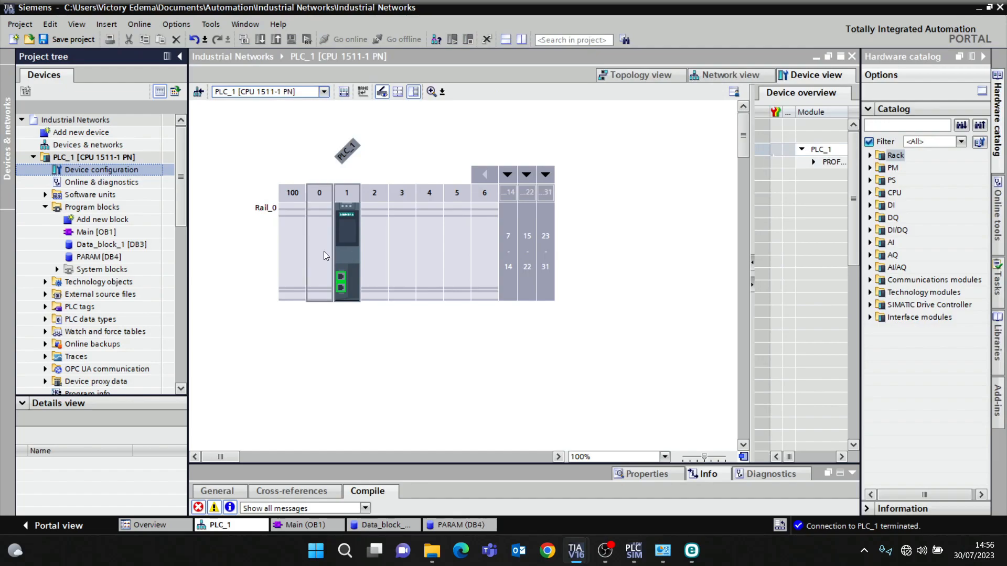
left_click(342, 258)
left_click(340, 272)
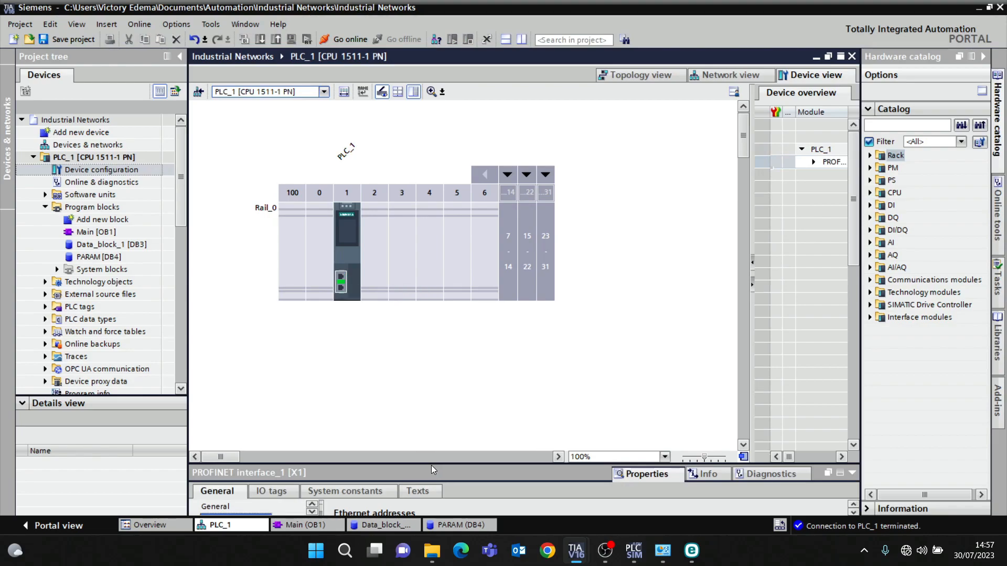
left_click_drag(431, 465, 431, 381)
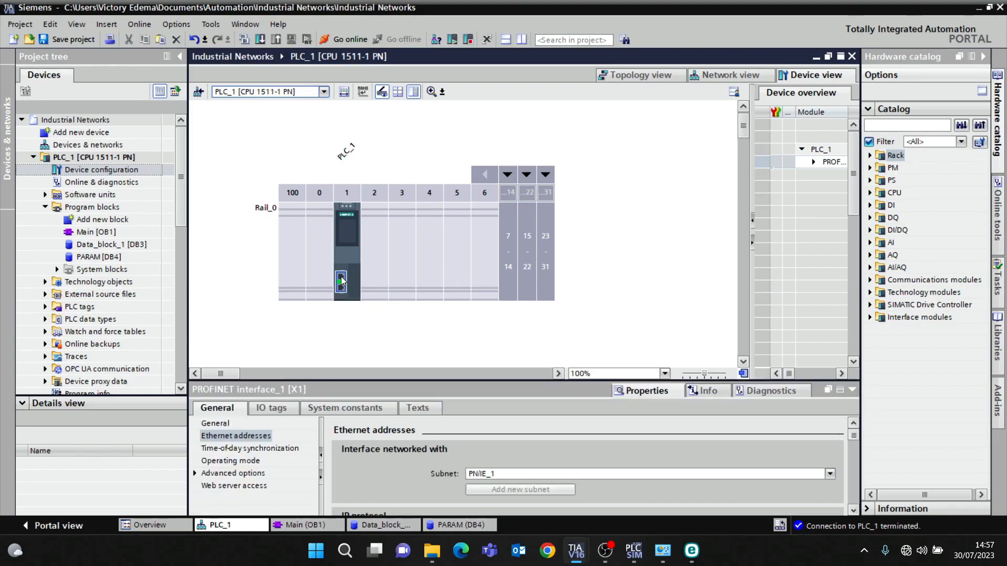
left_click(344, 408)
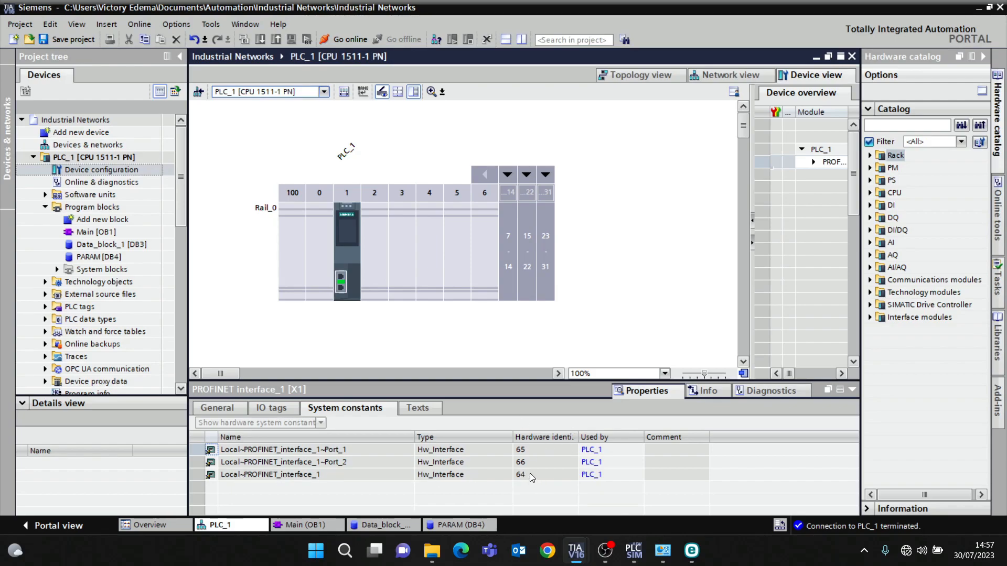
- Set the PARAMETERS start values InterfaceId to 64 and ID to 5 in the PARAM block
left_click(388, 524)
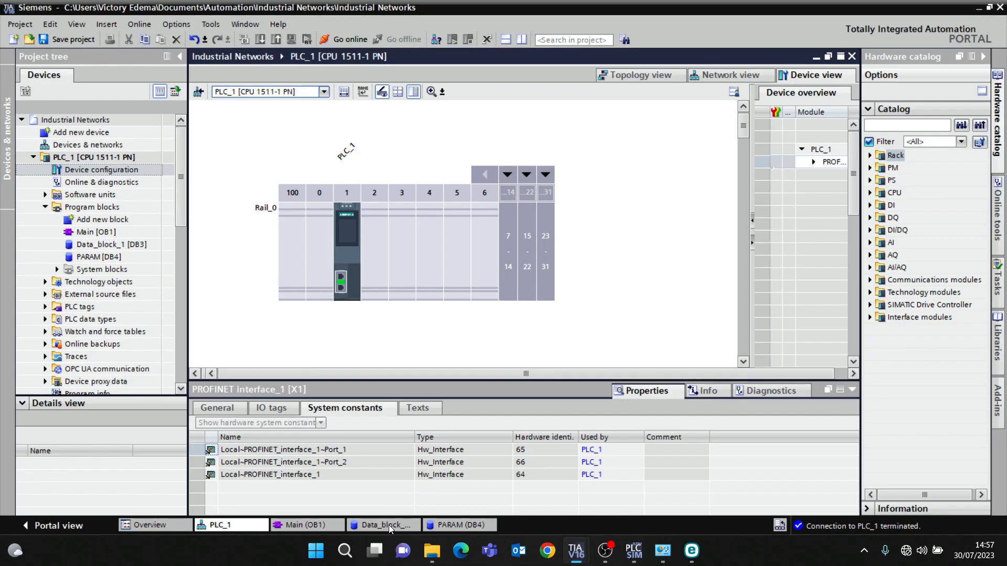
left_click(463, 525)
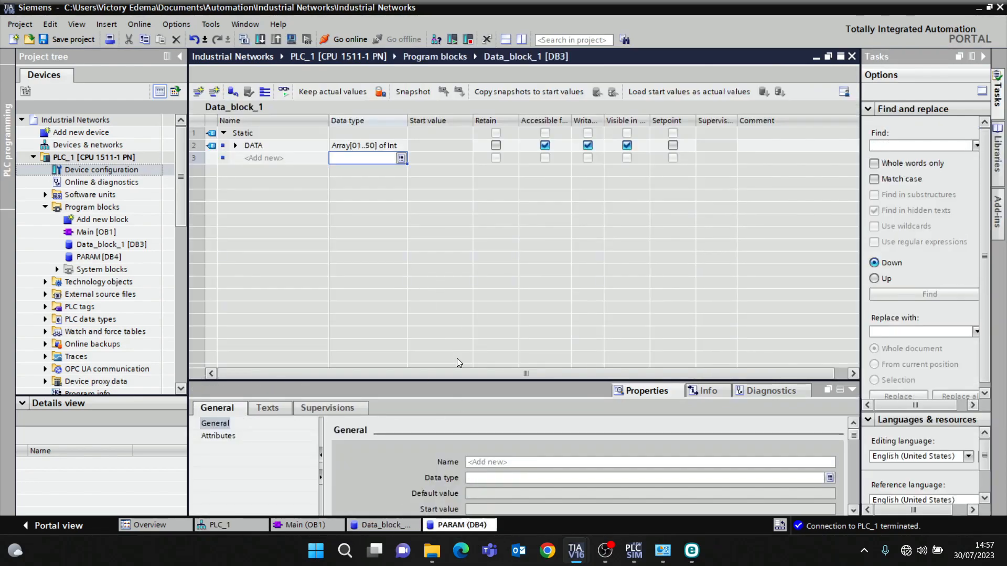
left_click(423, 159)
left_click(422, 159)
type("64")
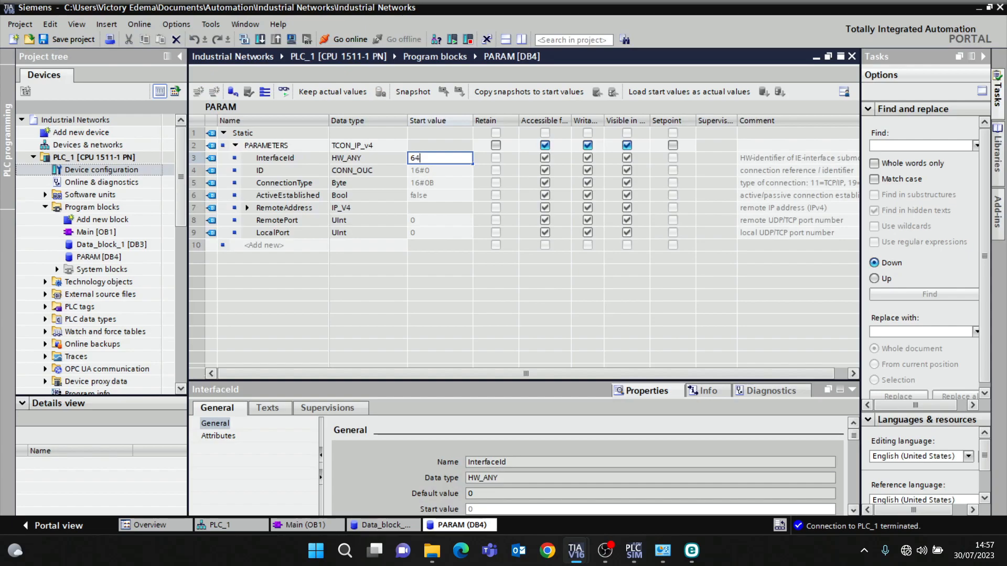
key("Return")
left_click(426, 166)
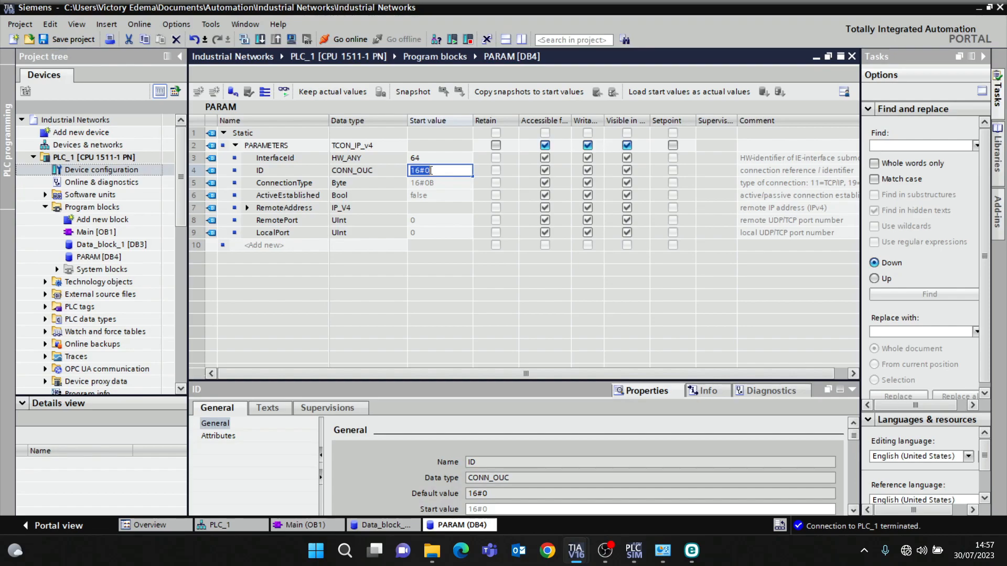
type("5")
key("Return")
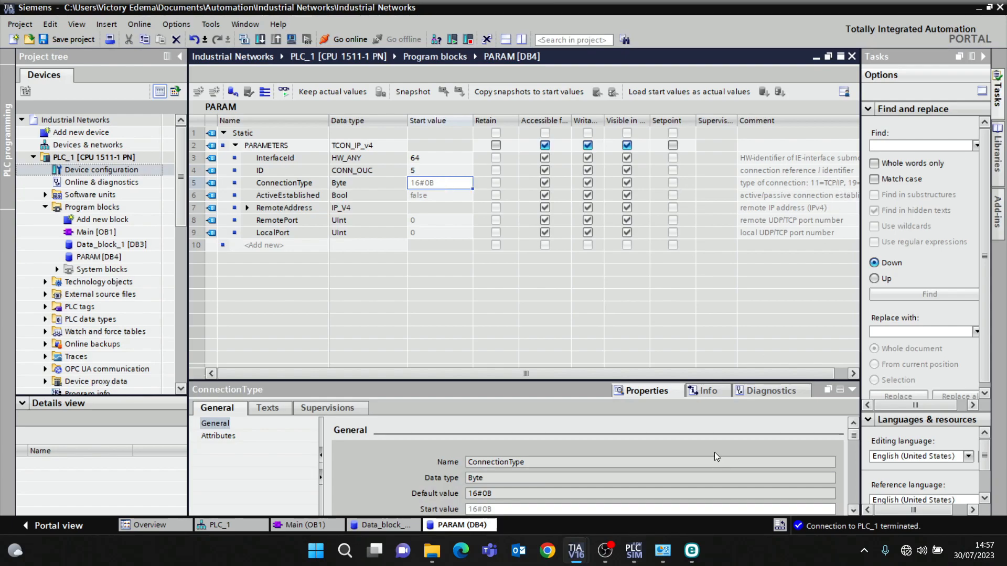
- Read the ConnectionType comment describing the connection type codes
left_click_drag(714, 374, 750, 372)
left_click(766, 185)
left_click(812, 187)
left_click(802, 188)
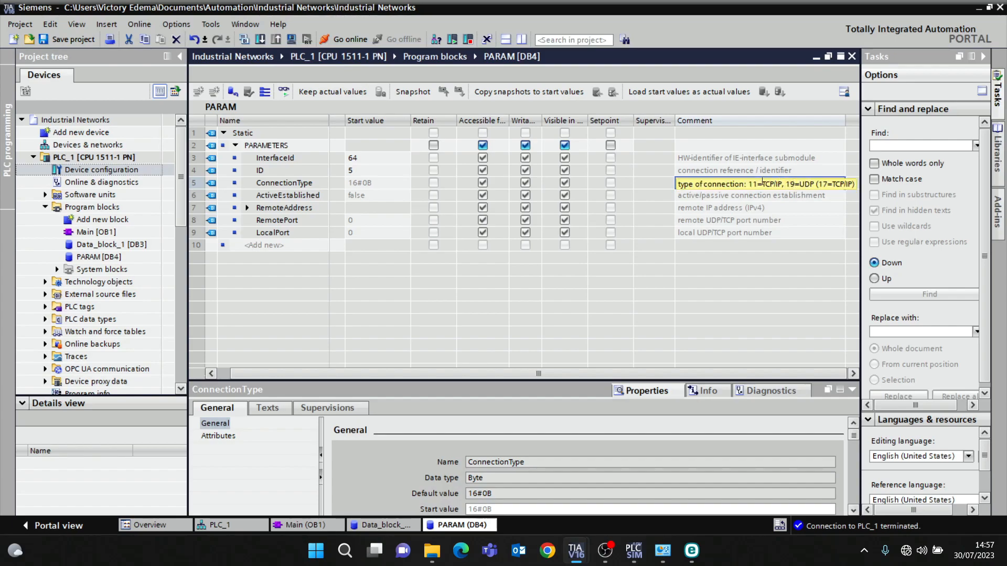
key("ctrl+a")
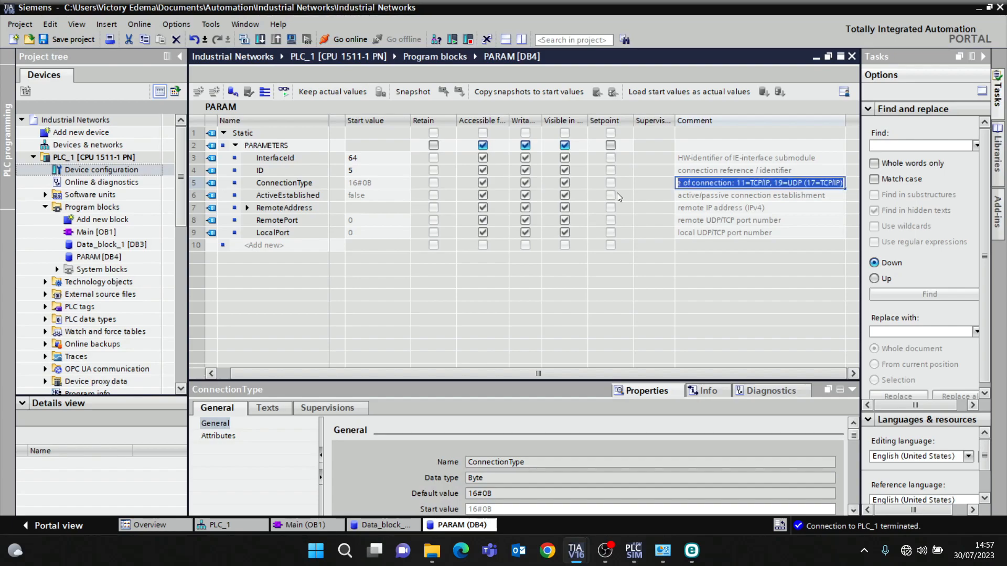
left_click(366, 187)
left_click(372, 182)
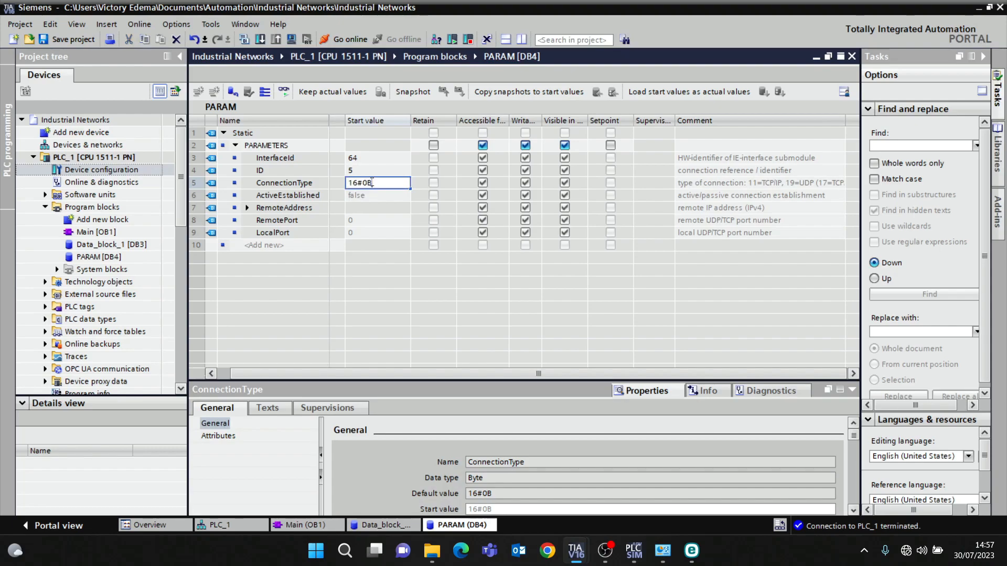
left_click_drag(478, 374, 391, 356)
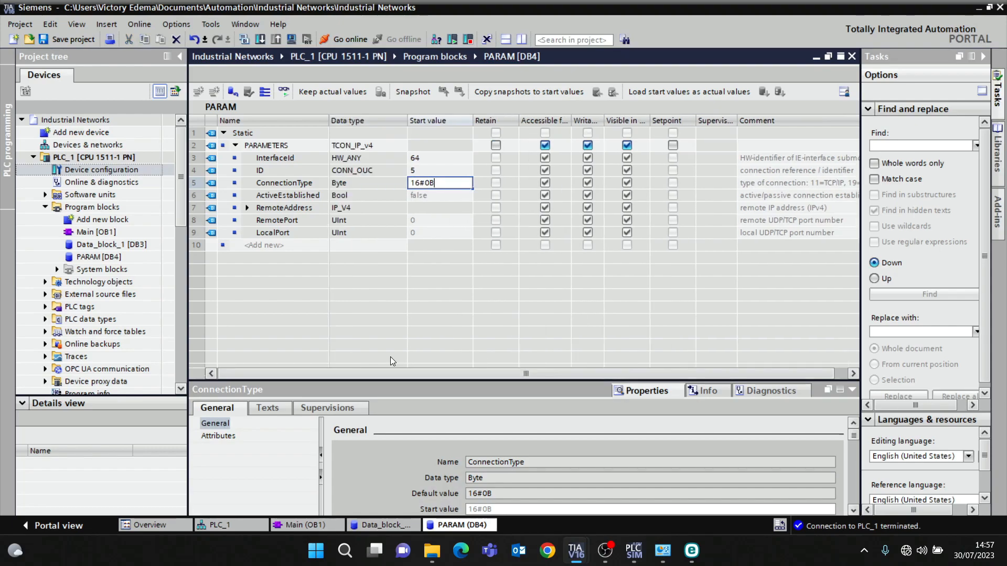
- Examine the ActiveEstablished, RemoteAddress and port entries, expanding RemoteAddress and its ADDR array
left_click(445, 190)
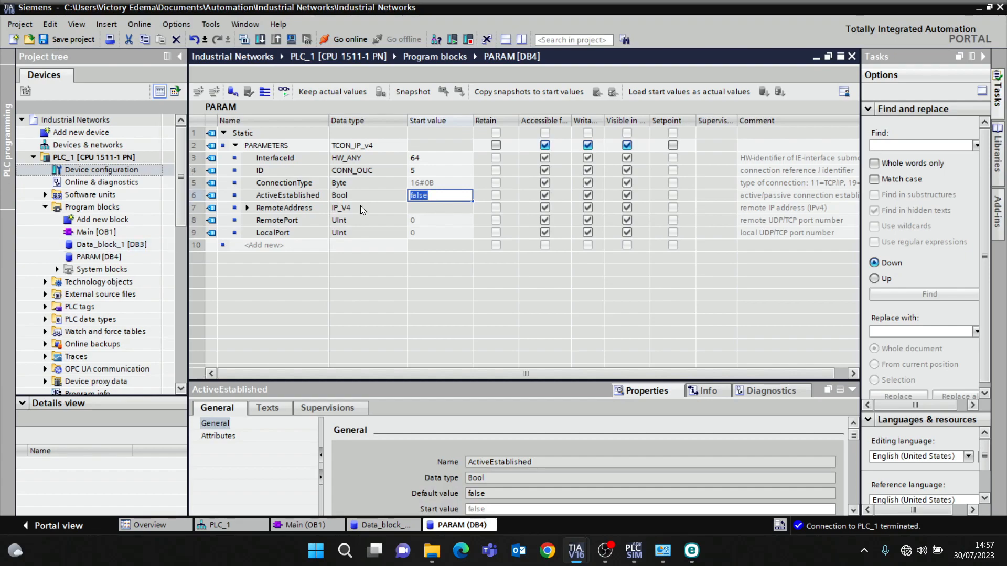
left_click(424, 212)
left_click(247, 208)
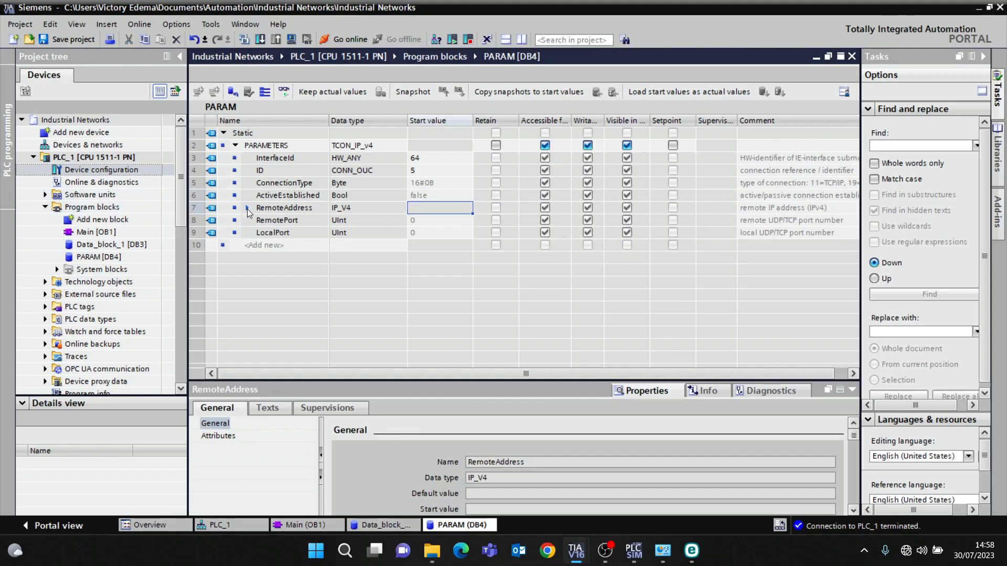
left_click(247, 209)
left_click(247, 209)
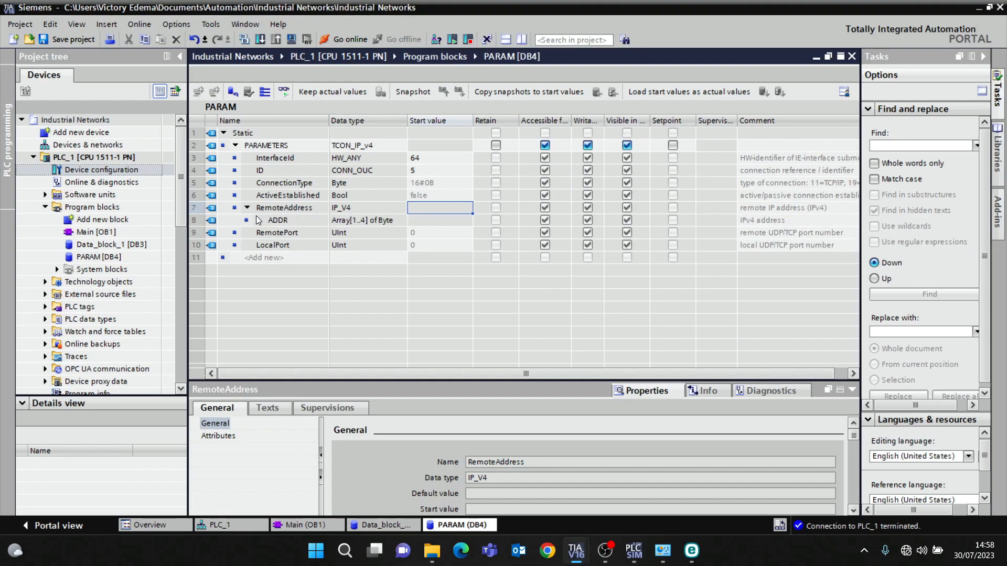
left_click(247, 208)
left_click(247, 208)
left_click(258, 220)
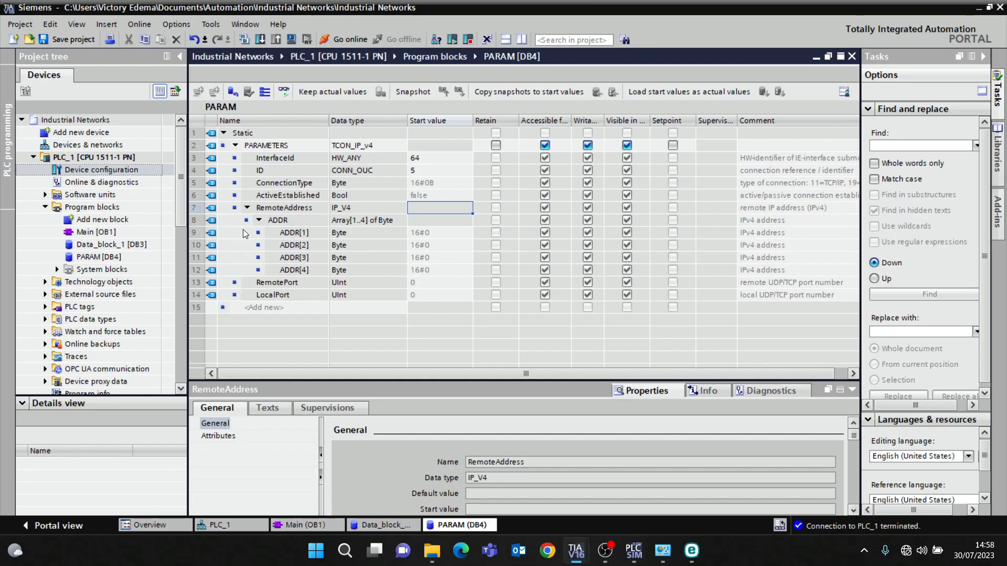
left_click(259, 220)
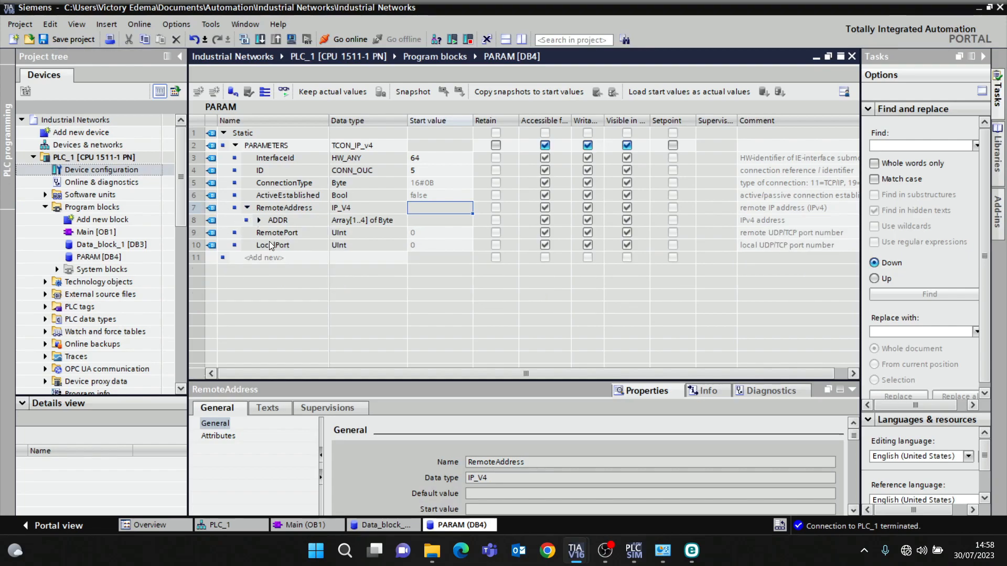
left_click(313, 235)
left_click(300, 247)
left_click(432, 257)
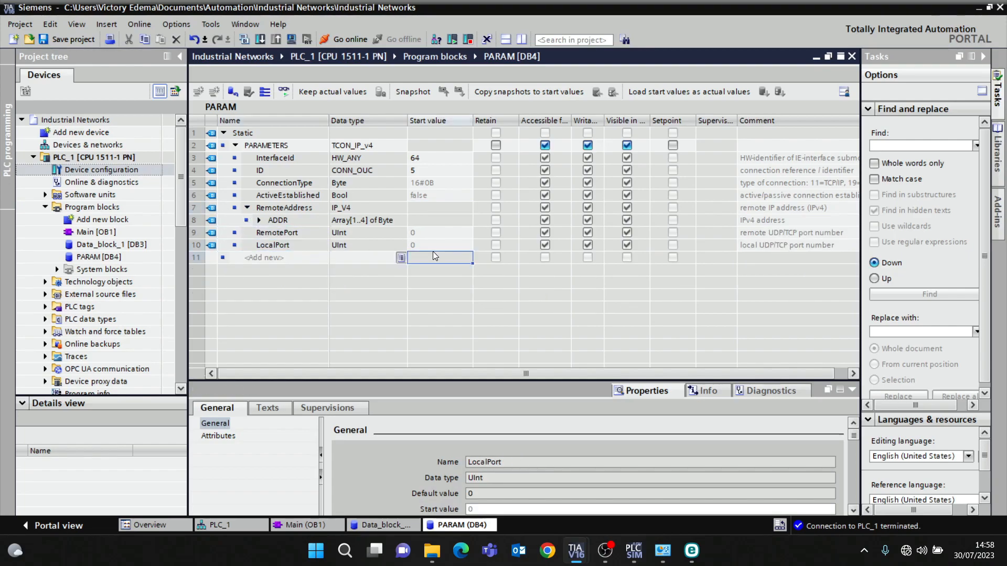
- Set the LocalPort start value to 502 in the PARAM block and briefly expand the ADDR array
left_click(433, 248)
type("502")
key("Return")
left_click(435, 245)
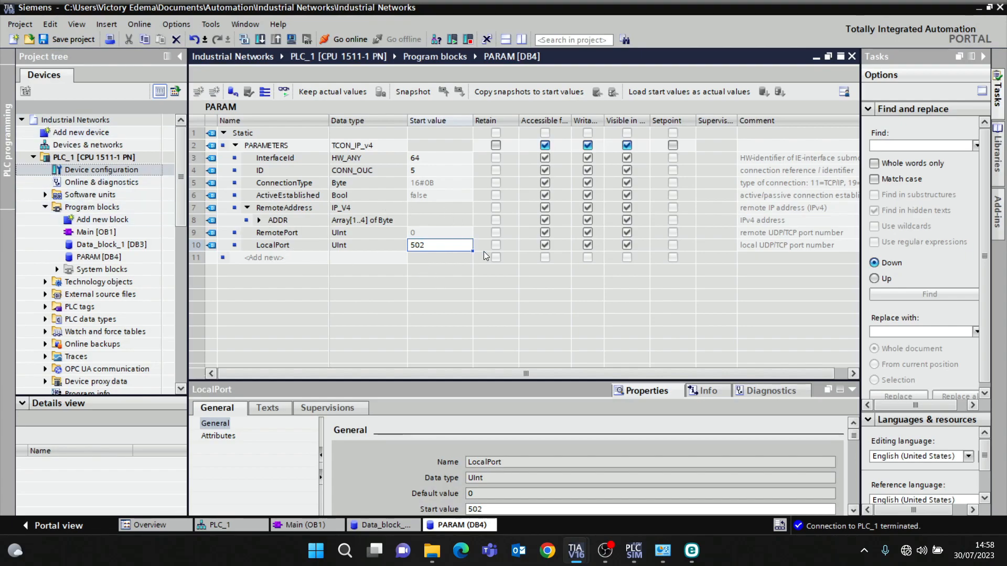
left_click(260, 222)
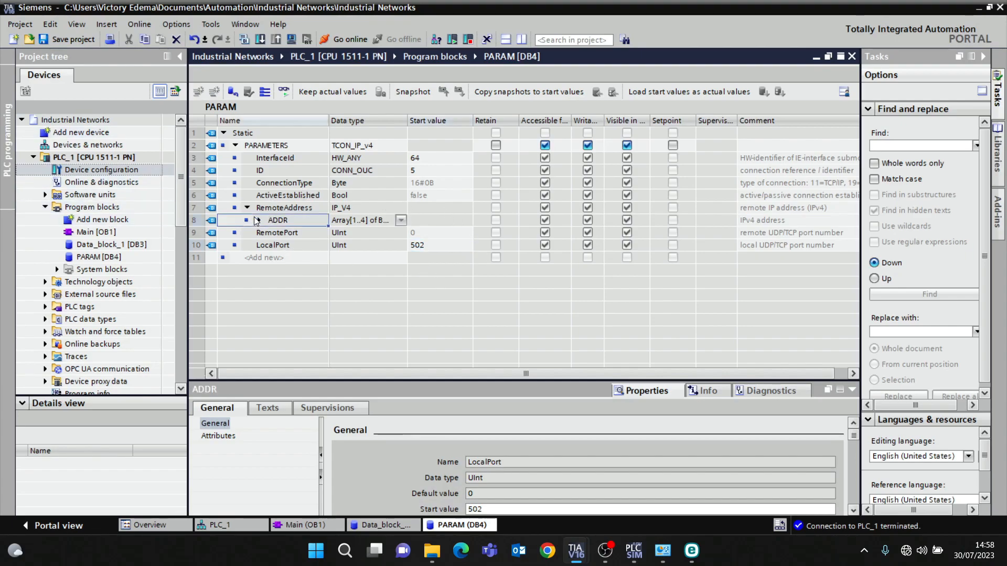
left_click(259, 221)
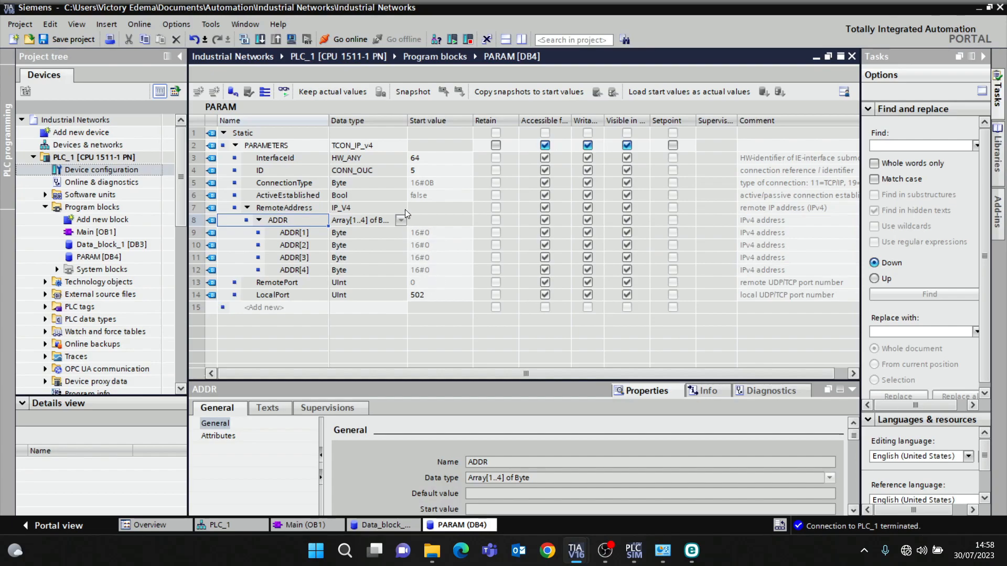
left_click(259, 221)
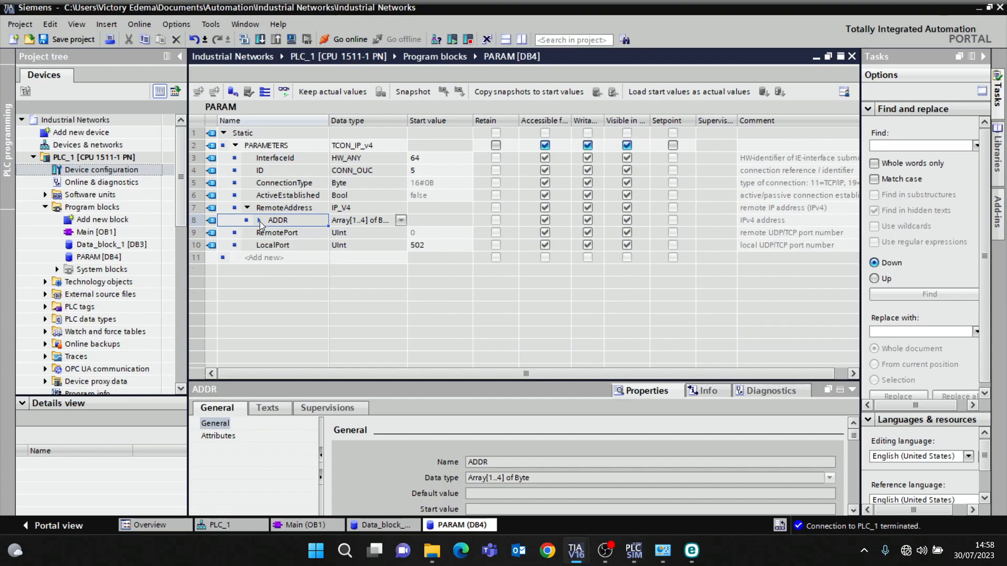
- Assign "PARAM".PARAMETERS to the CONNECT input of MB_SERVER in Main [OB1]
left_click(331, 526)
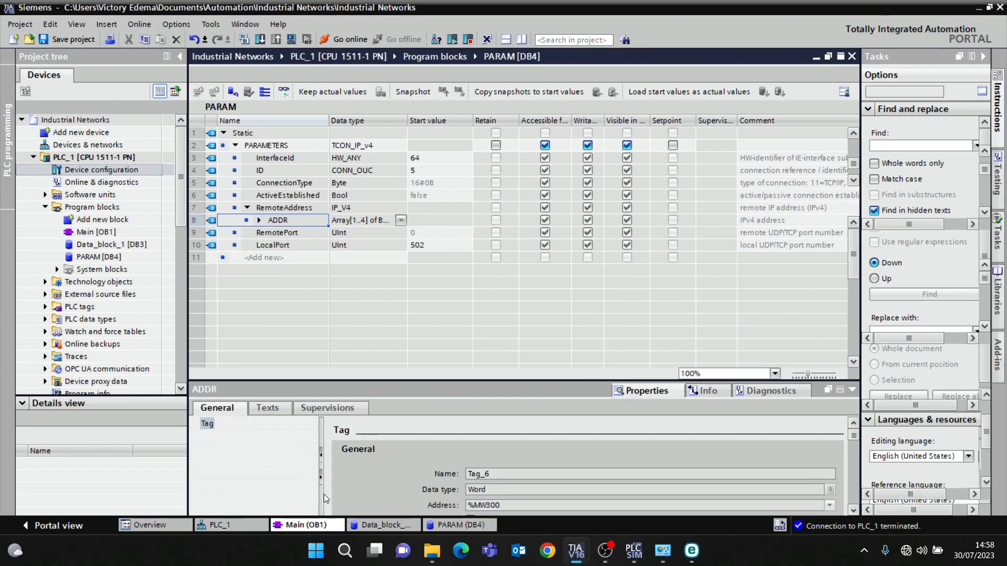
left_click(274, 315)
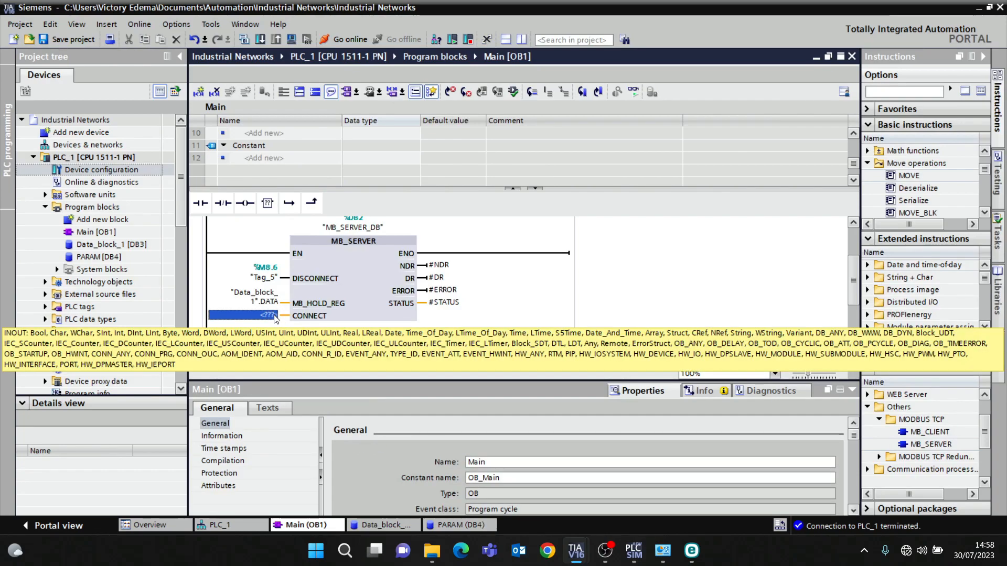
type("P")
left_click(296, 329)
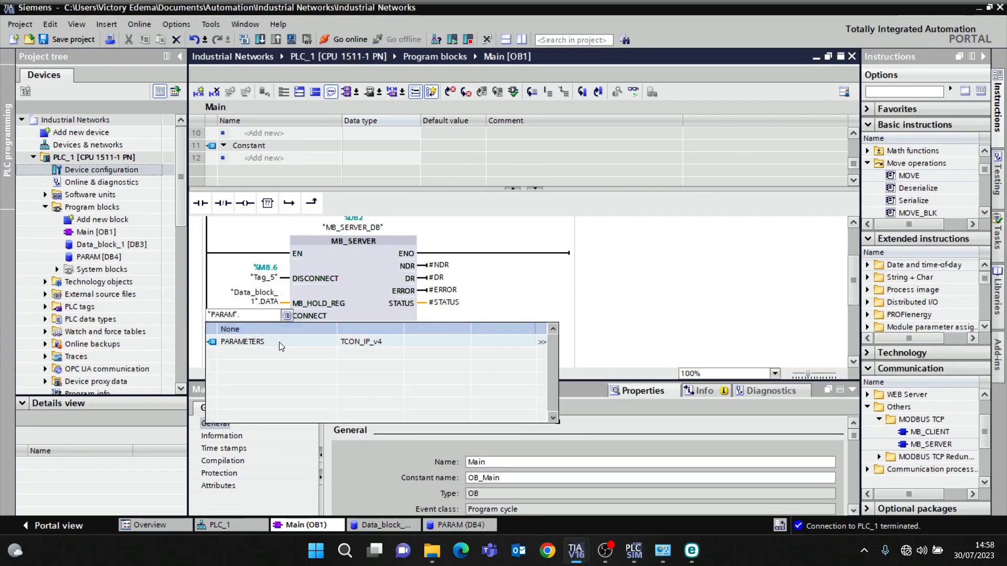
left_click(279, 341)
left_click(274, 339)
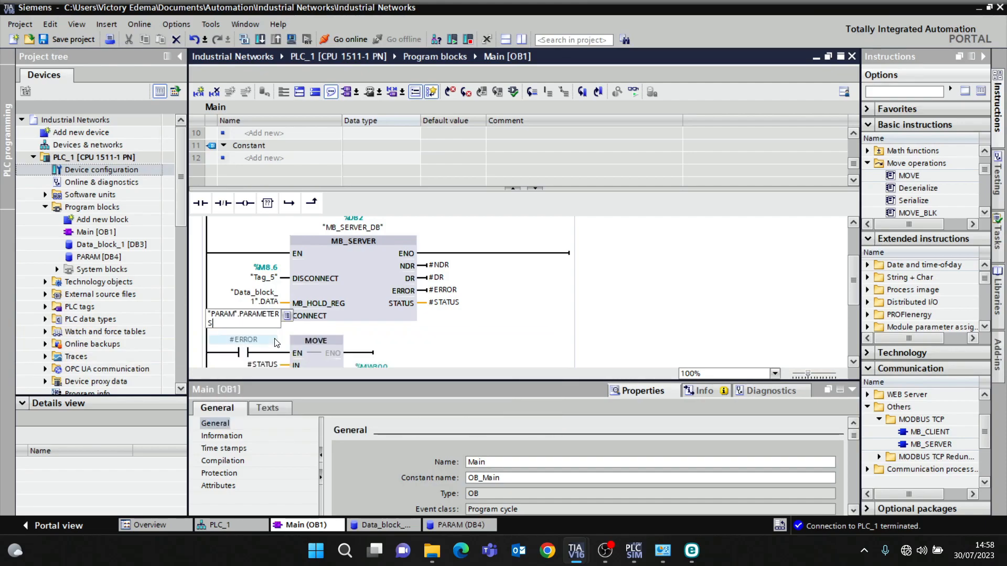
left_click(597, 316)
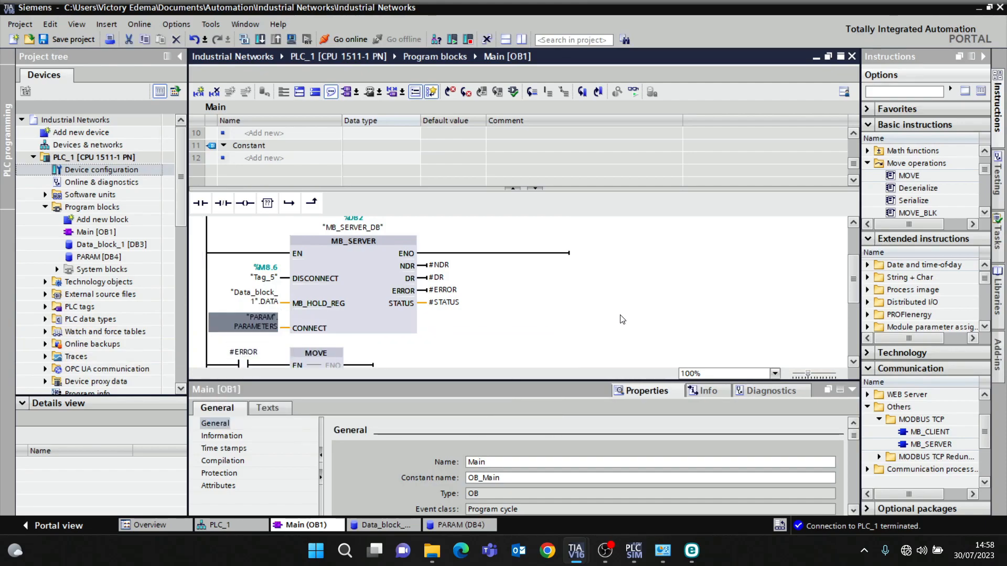
- Try to compile Main [OB1]
left_click(852, 390)
left_click(353, 241)
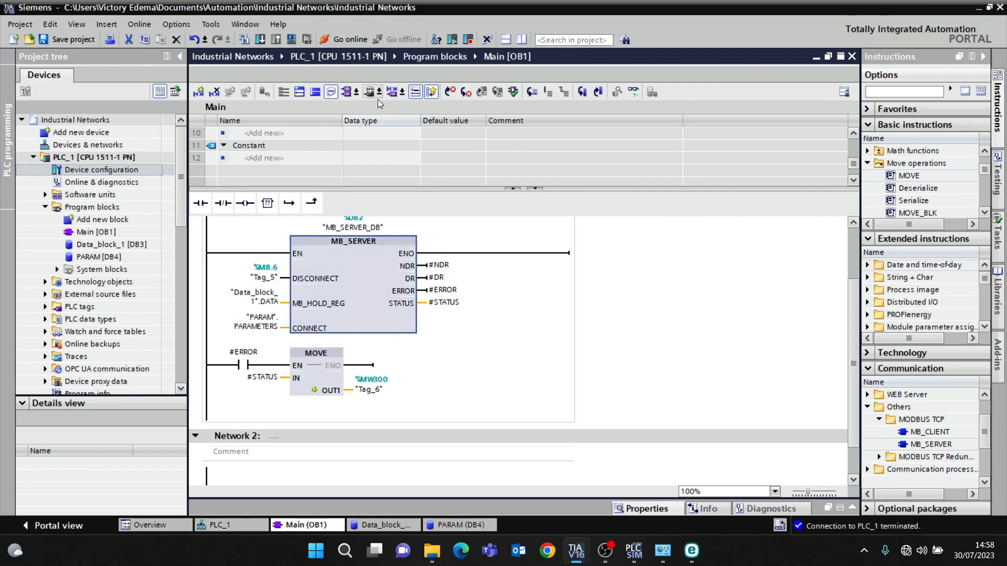
left_click(245, 40)
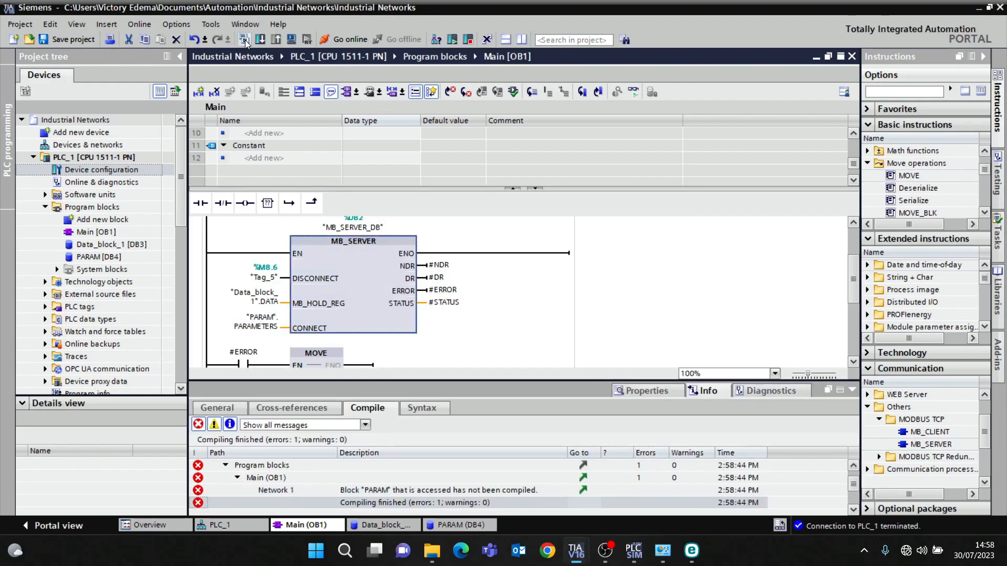
- Compile the PARAM [DB4] data block and recompile Main [OB1]
left_click(121, 256)
double_click(121, 257)
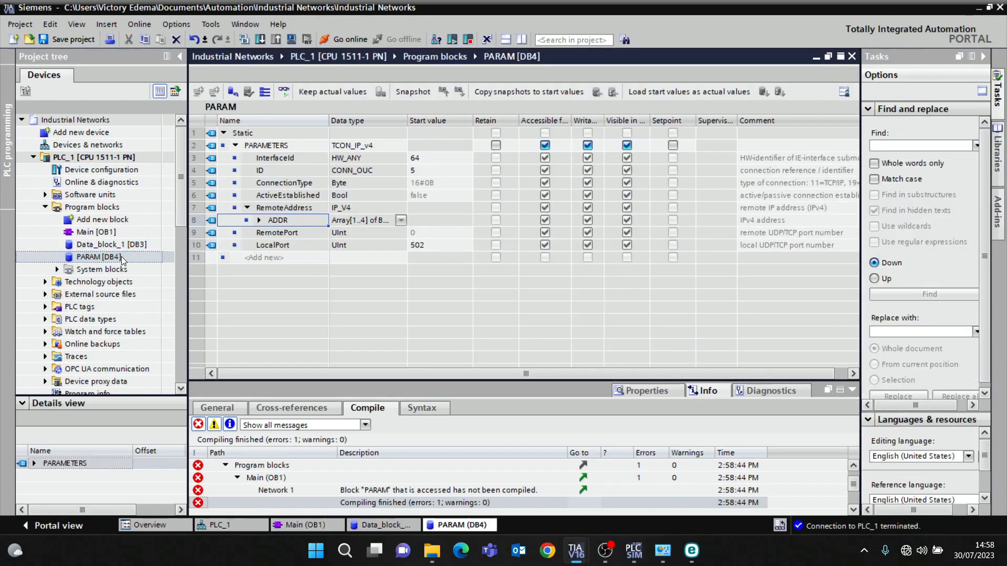
left_click(245, 40)
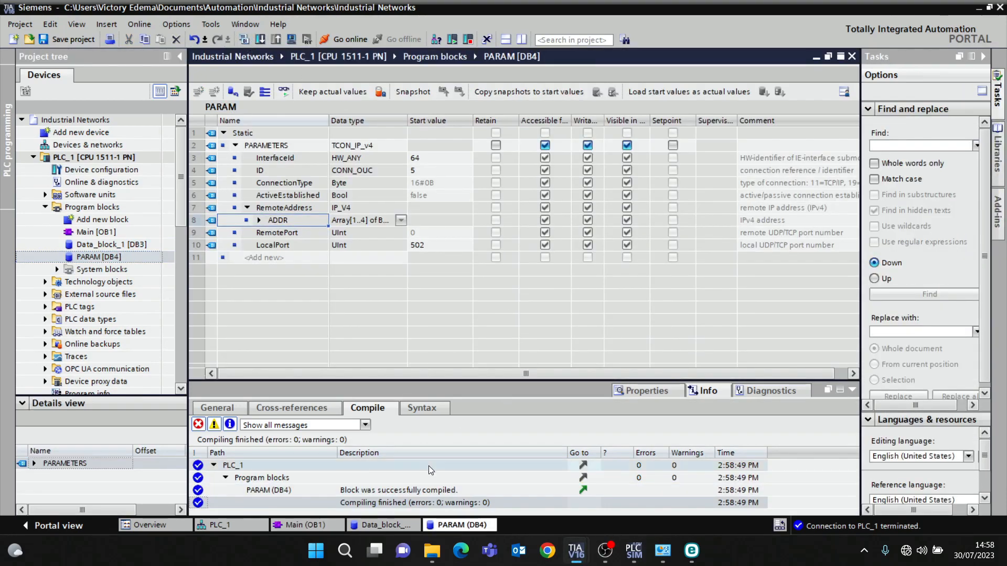
left_click(323, 524)
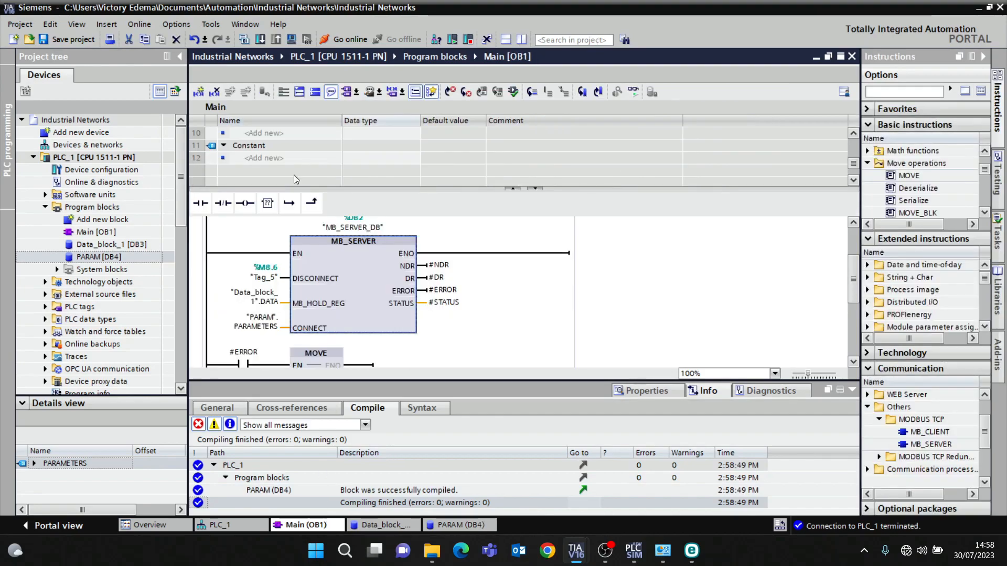
left_click(245, 40)
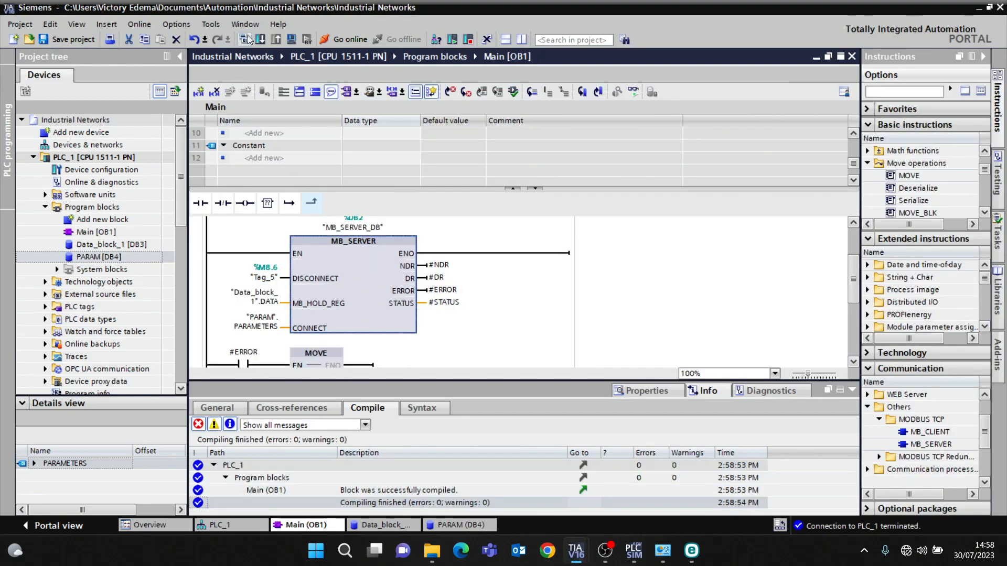
- Download the program to the simulated PLC, re-initializing the data blocks
left_click(260, 40)
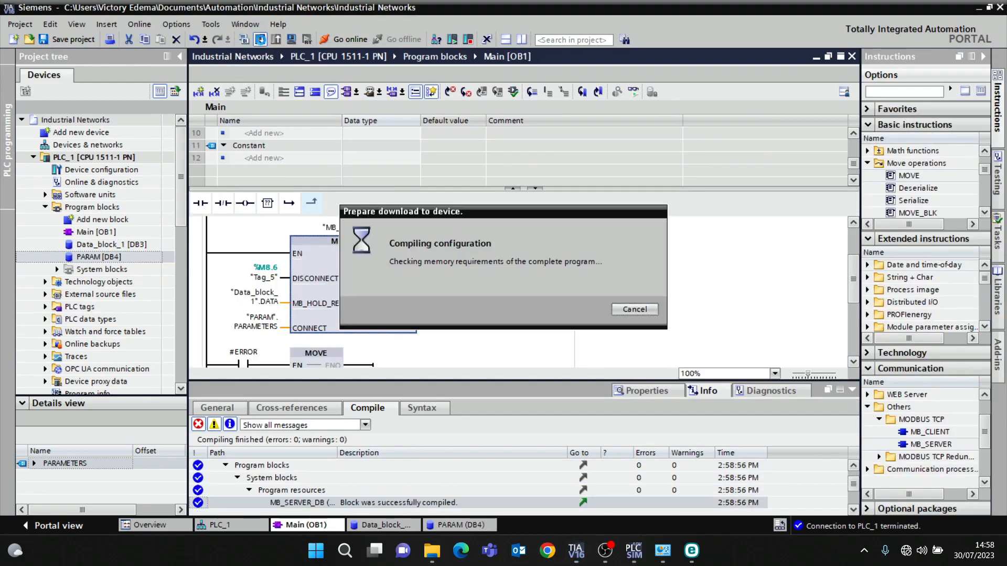
left_click(722, 257)
left_click(735, 252)
left_click(723, 267)
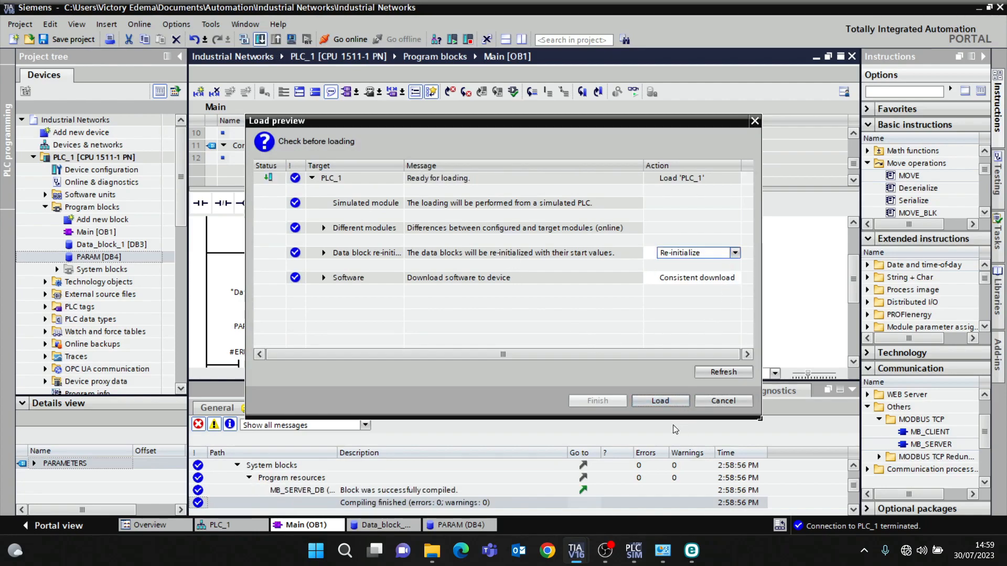
left_click(669, 401)
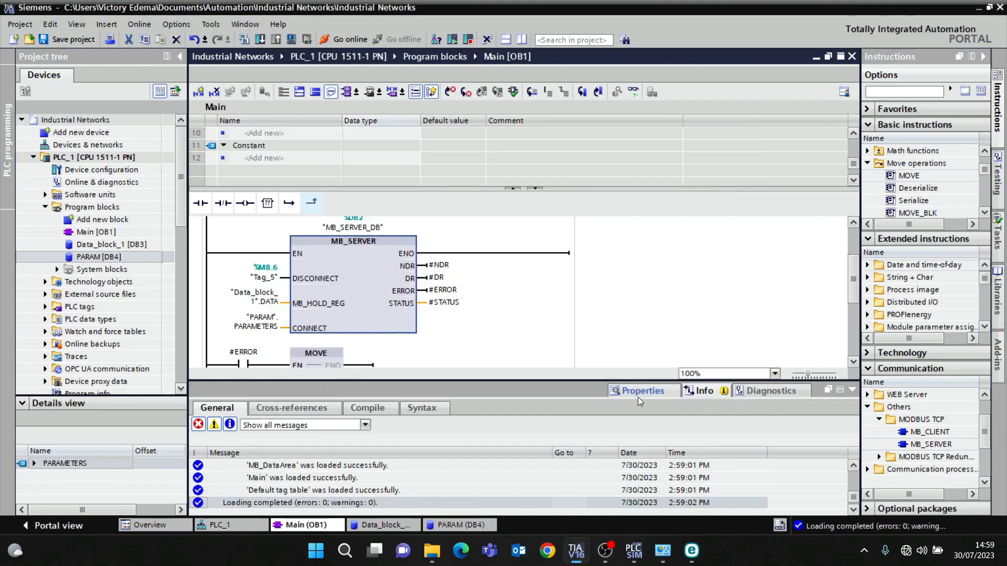
left_click(852, 390)
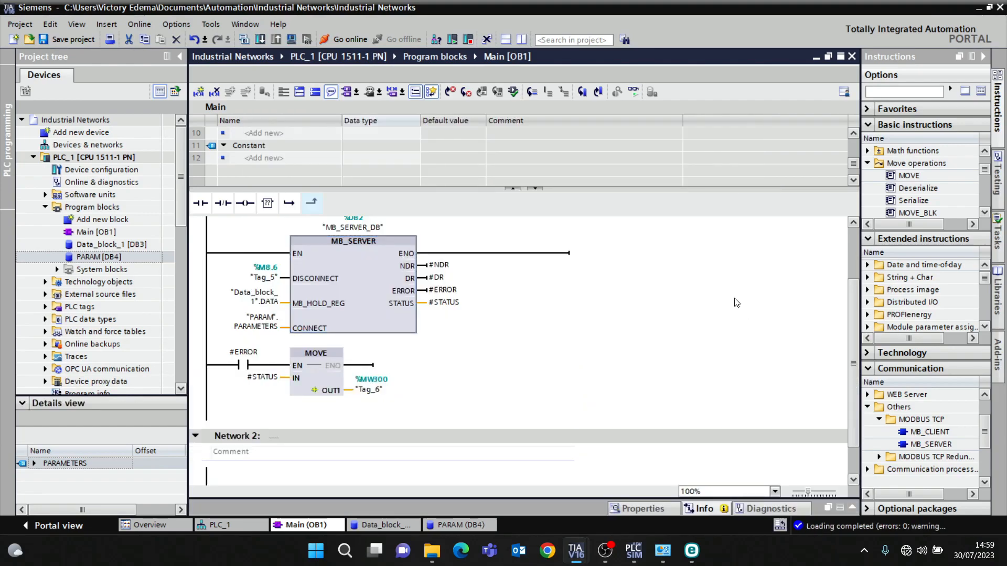
- Open Modbus Poll from the Modbus Slave folder and maximize its window
mouse_move(431, 549)
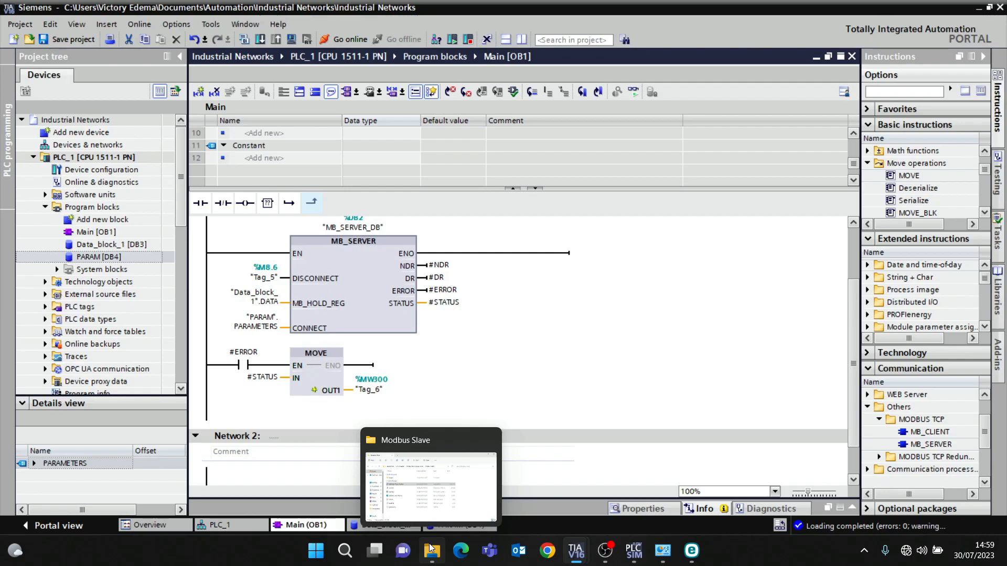
left_click(430, 549)
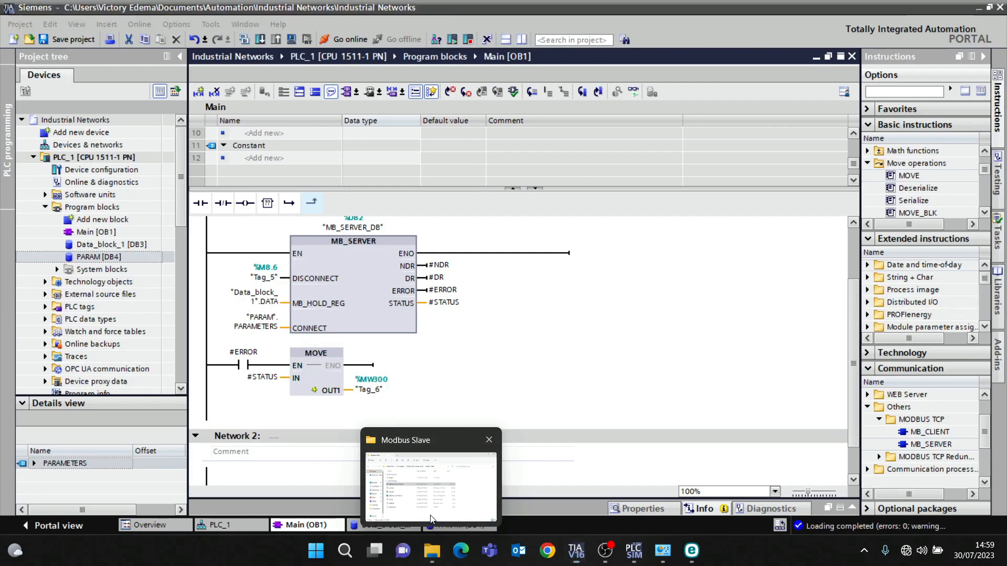
left_click(153, 156)
double_click(287, 219)
scroll(311, 283, "down", 1)
double_click(313, 268)
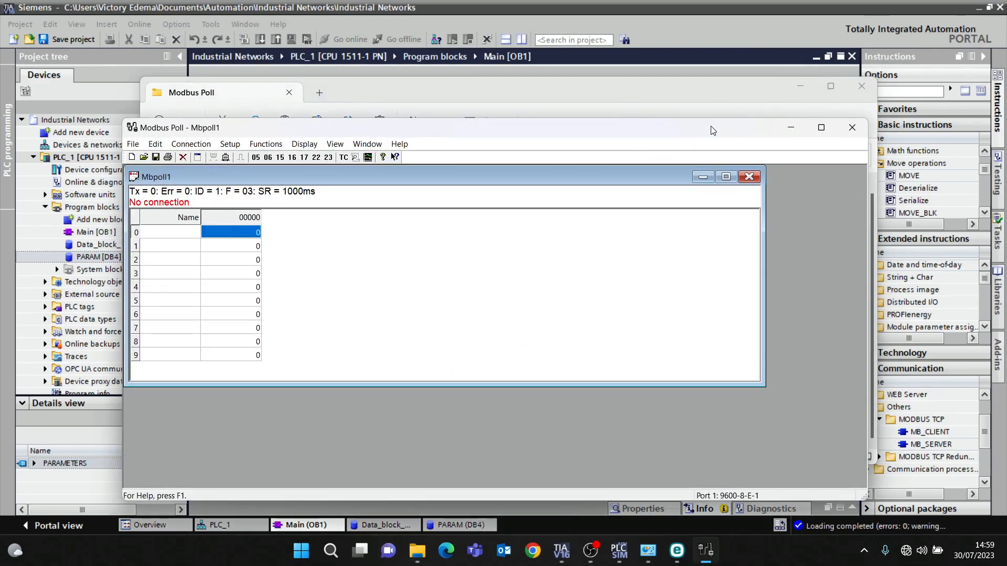
left_click(821, 127)
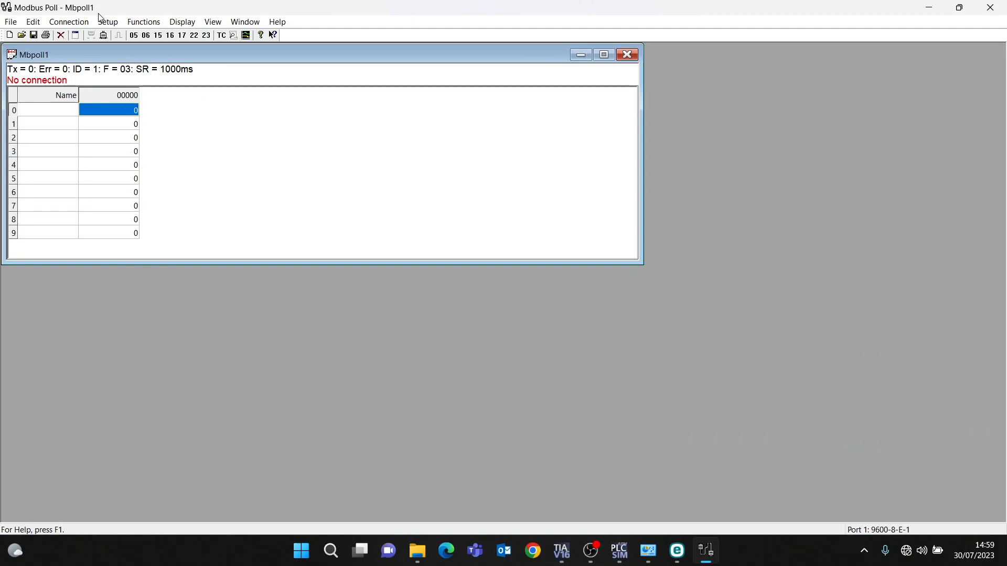
- Set the Modbus Poll read/write definition to read 15 holding registers starting at address 0
left_click(134, 23)
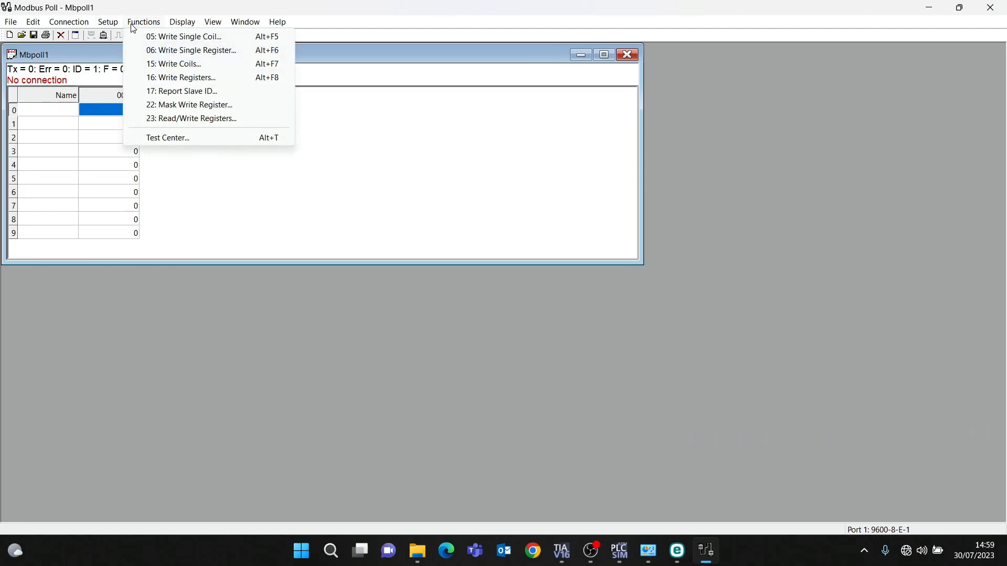
mouse_move(112, 24)
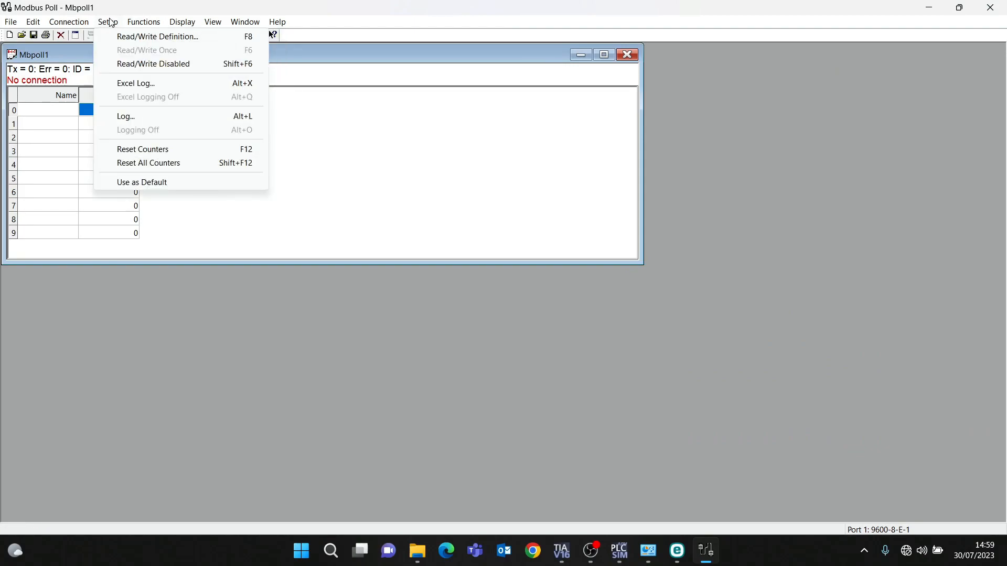
left_click(127, 38)
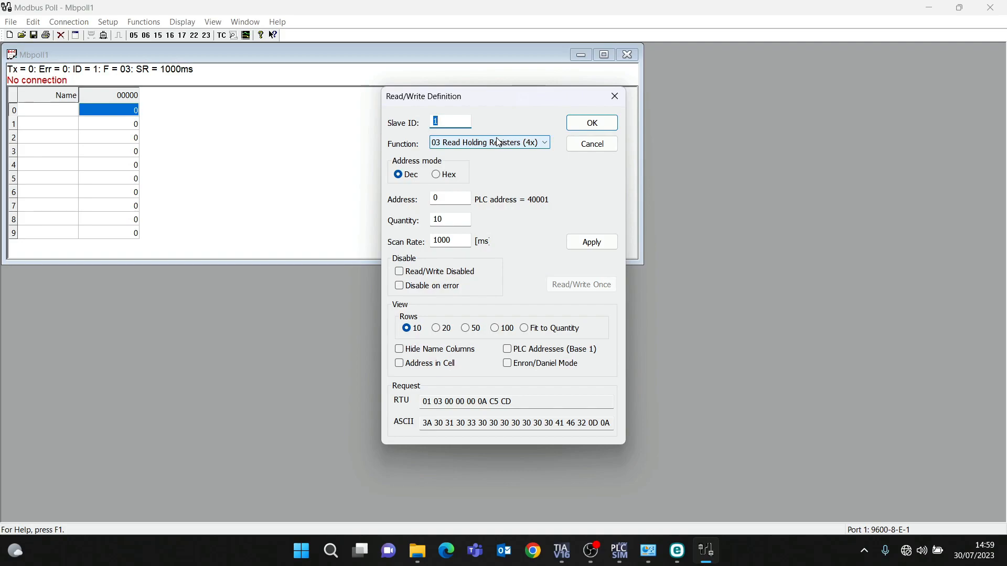
left_click(449, 201)
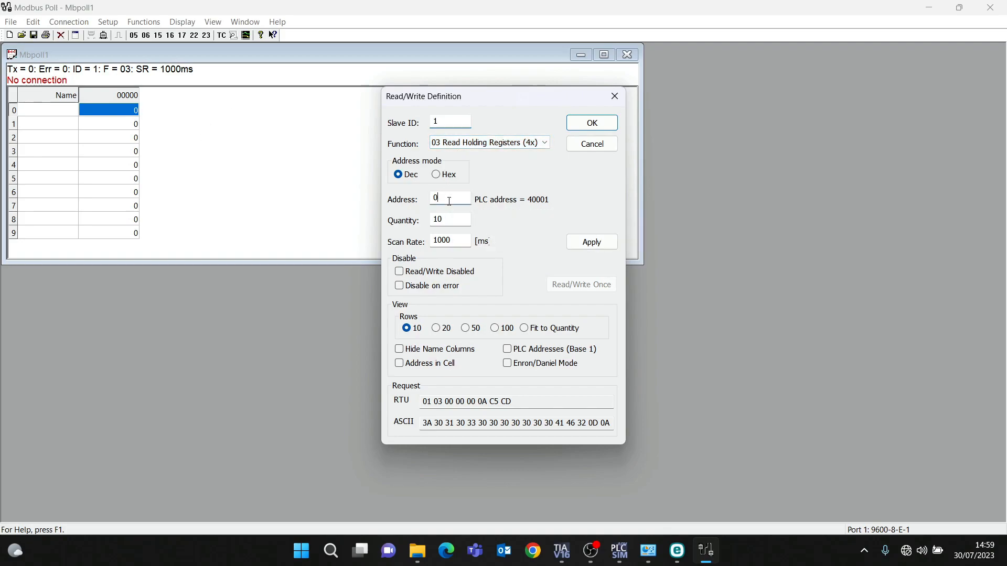
left_click(449, 219)
key("BackSpace")
type("5")
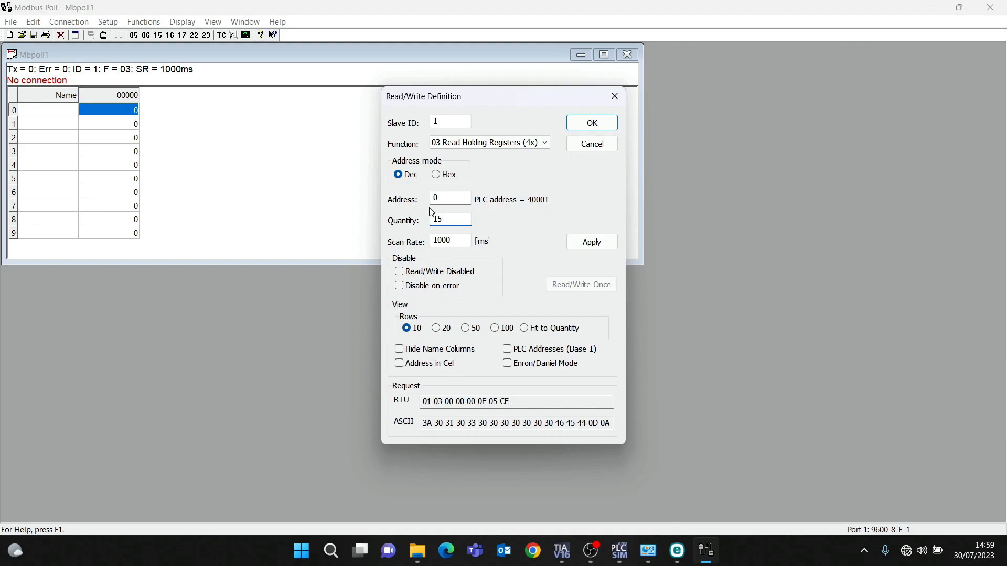
left_click(591, 123)
- Connect Modbus Poll via Modbus TCP/IP to 192.168.0.10 on server port 502
left_click(78, 23)
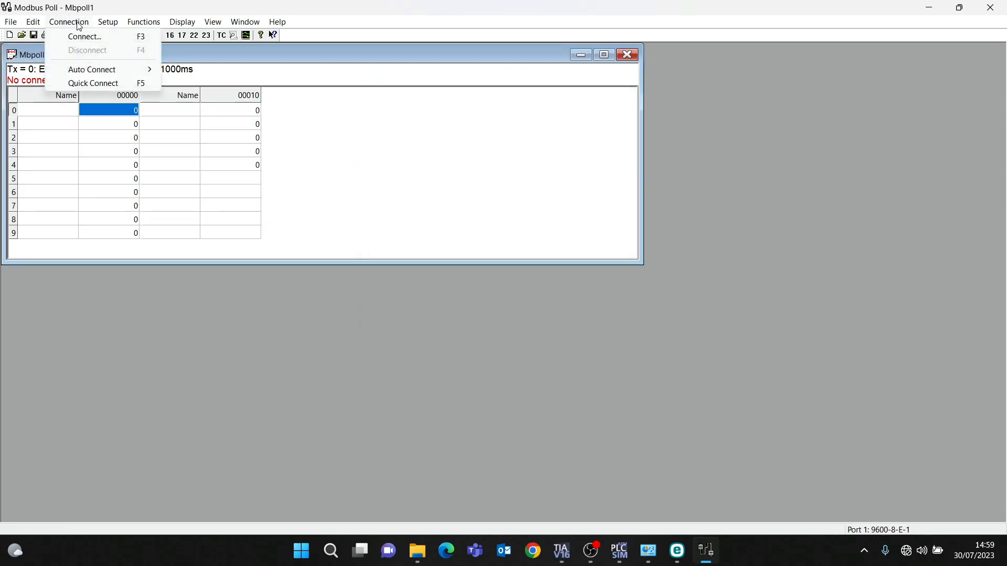
left_click(84, 37)
left_click(510, 172)
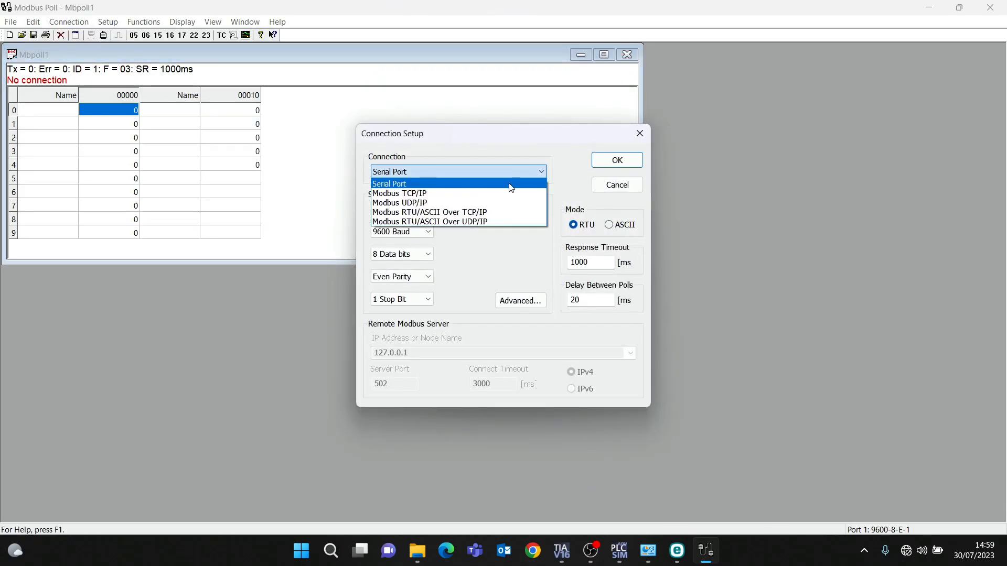
left_click(507, 194)
left_click_drag(417, 353, 328, 340)
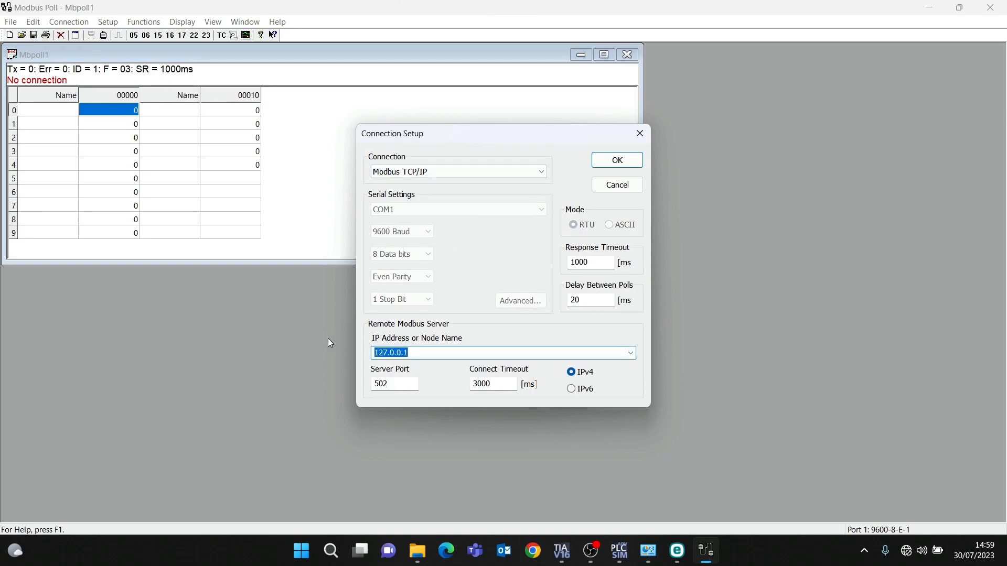
type("192.")
left_click(399, 388)
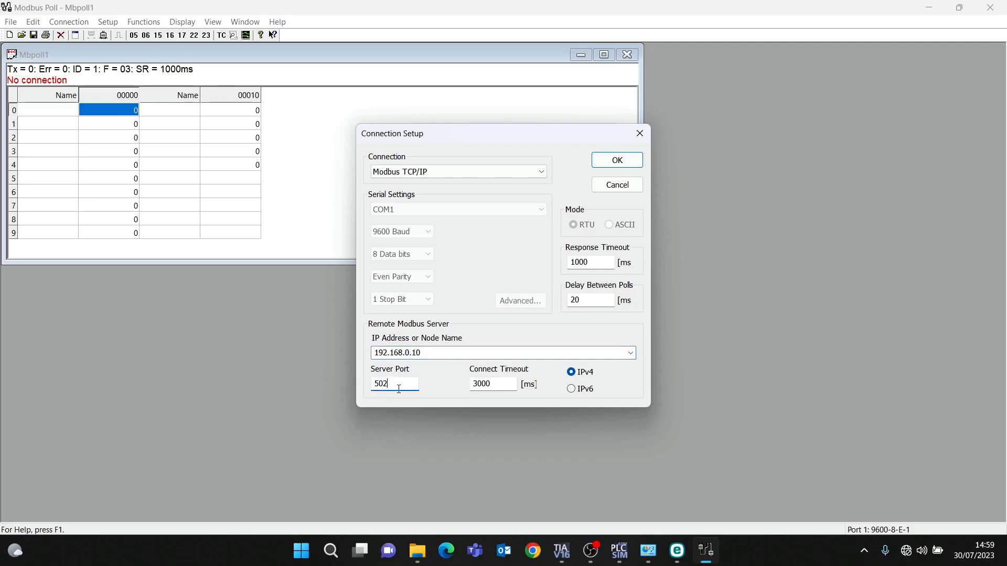
left_click(611, 161)
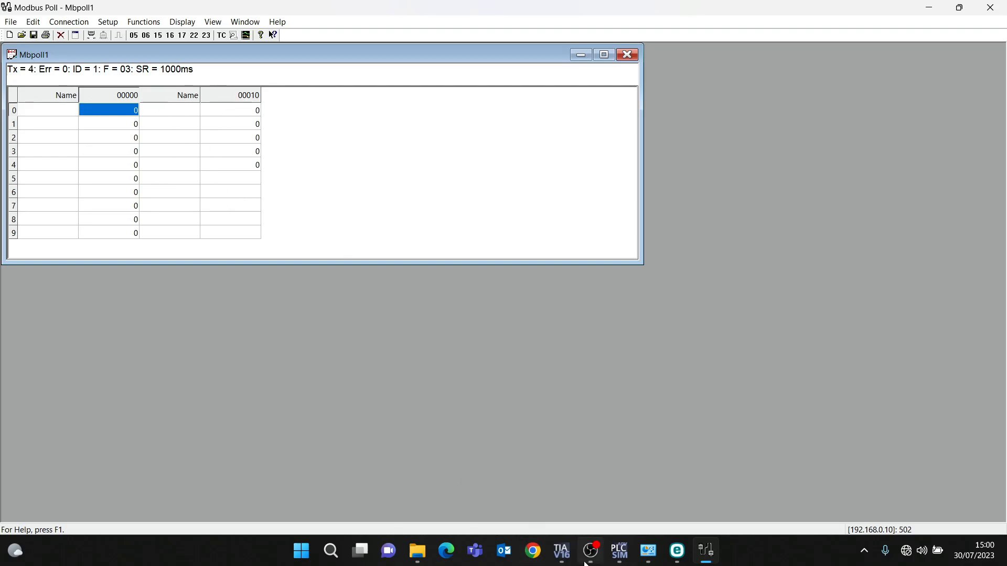
- Switch back to TIA Portal and turn on monitoring of Main [OB1]
mouse_move(561, 551)
left_click(523, 509)
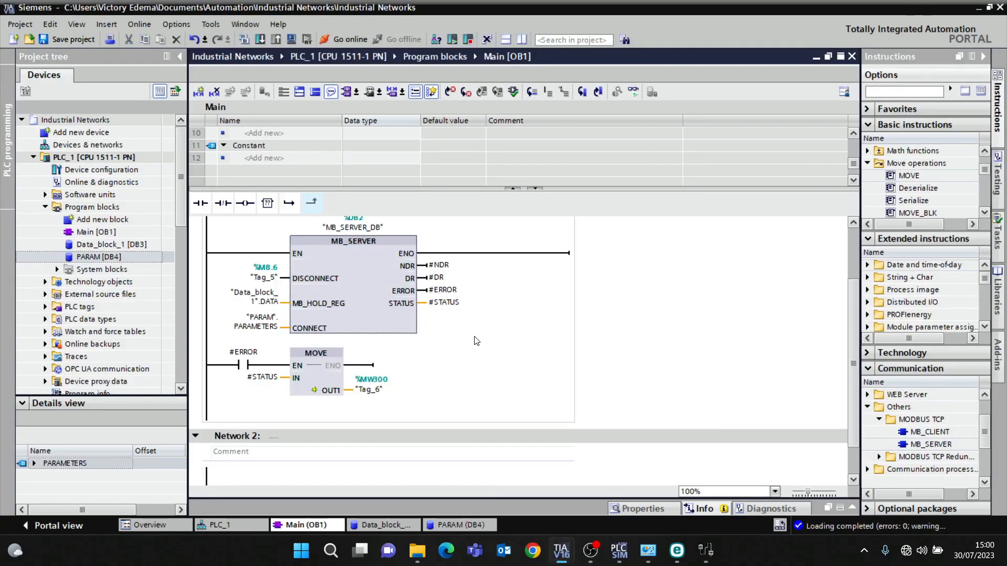
scroll(476, 341, "up", 3)
left_click(633, 92)
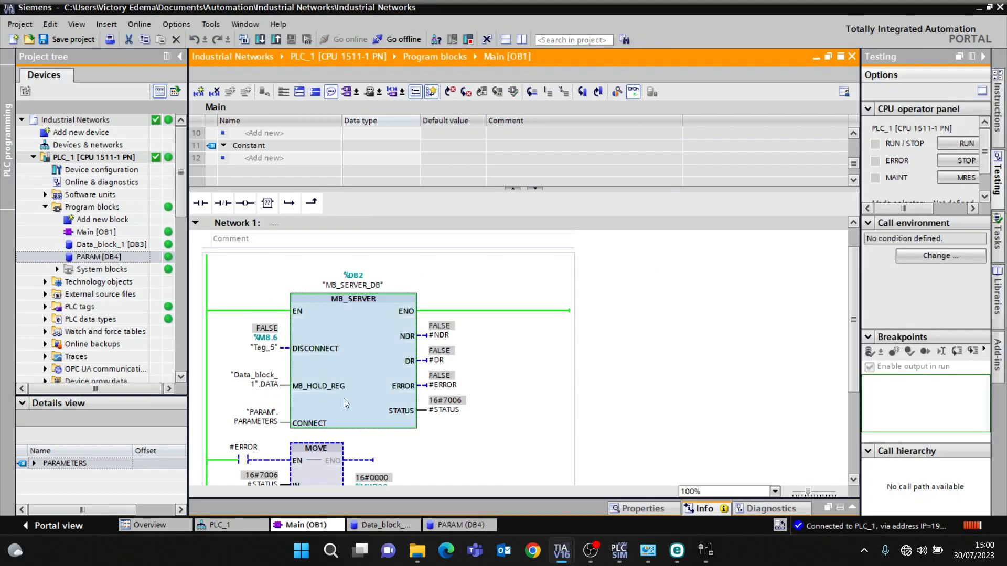
- Open Data_block_1, expand the DATA array and turn on monitoring of its values
left_click(400, 527)
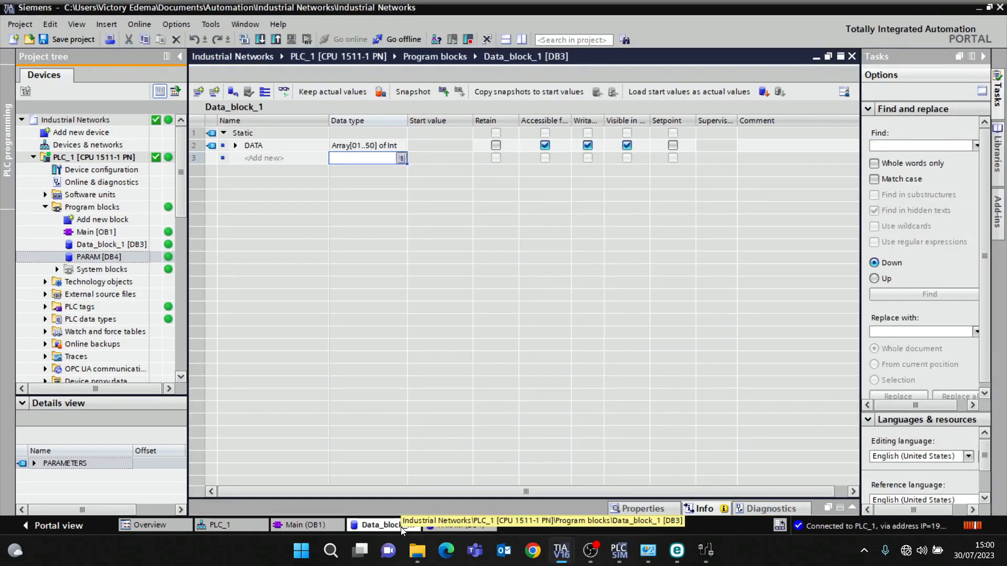
left_click(235, 146)
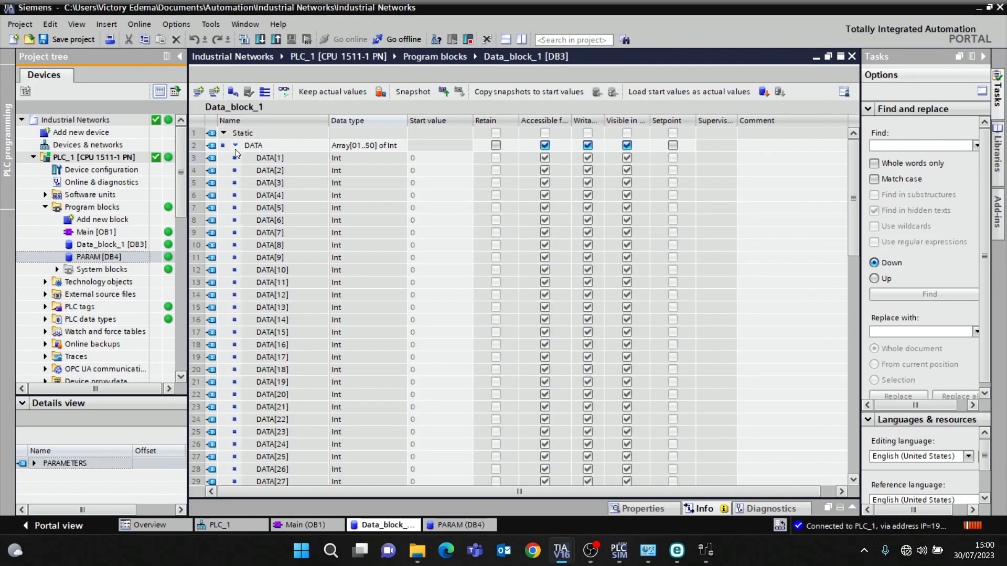
left_click(456, 209)
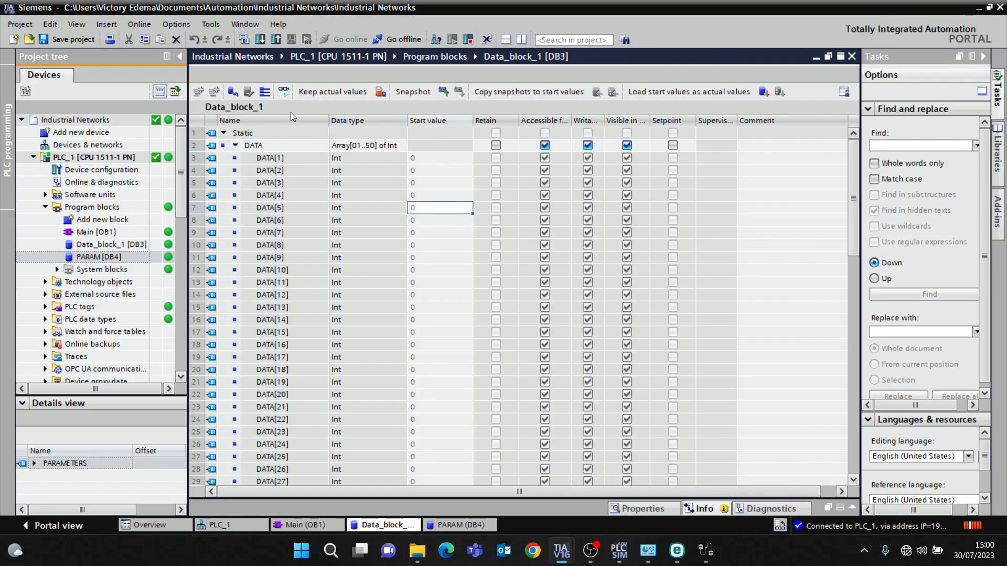
left_click(281, 92)
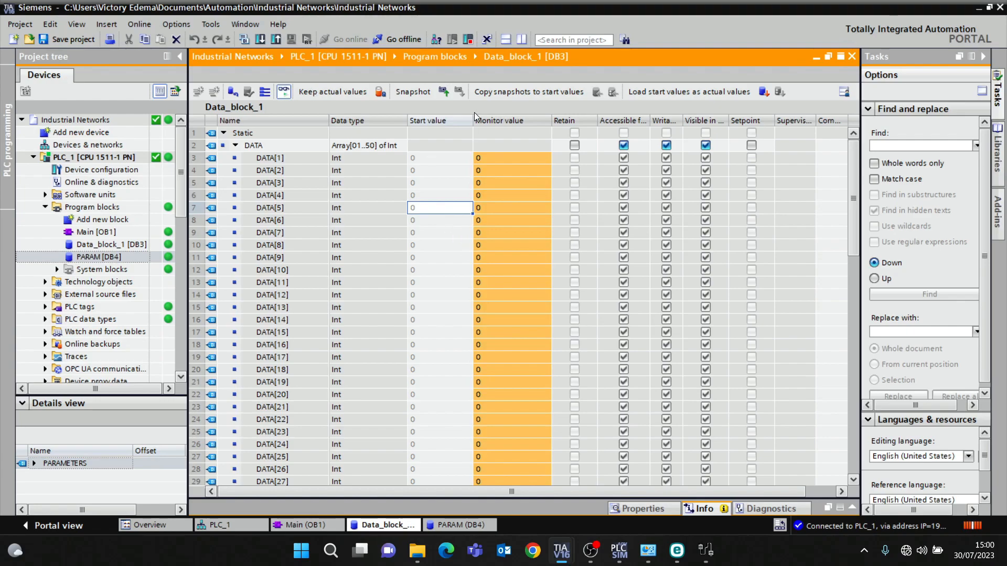
- Modify the monitored values of DATA[1] to 20, DATA[2] to 15 and DATA[5] to 5
double_click(540, 159)
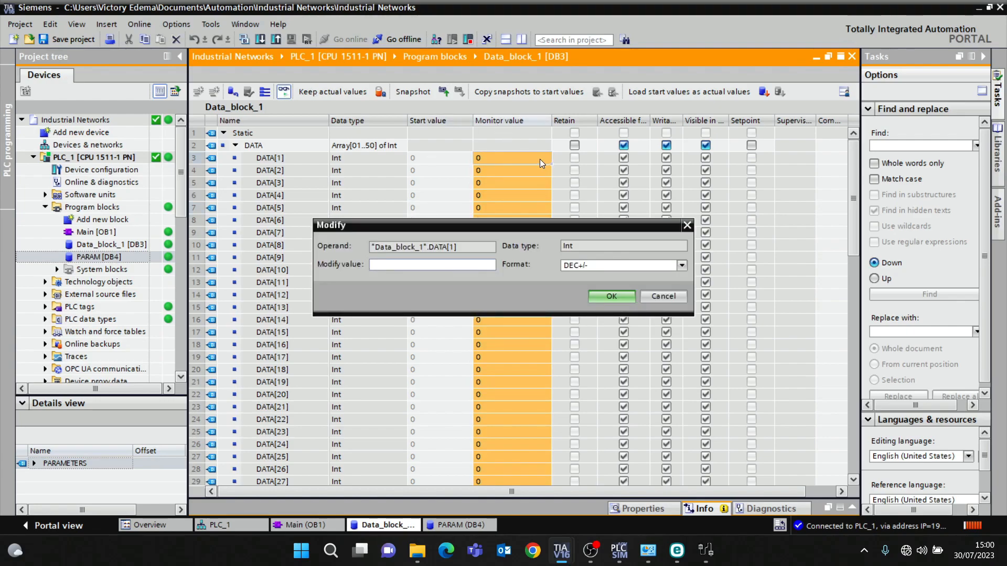
key("Return")
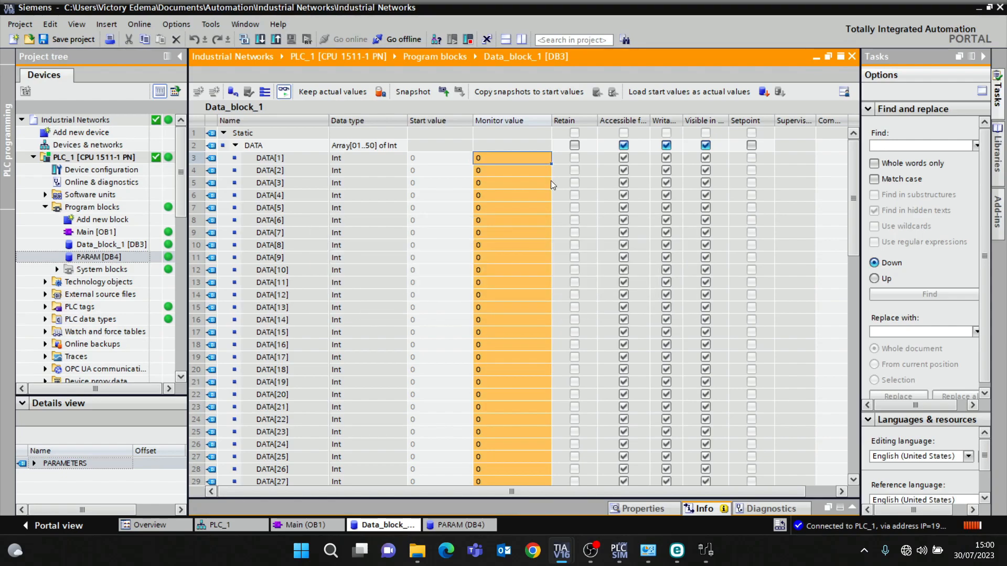
double_click(506, 176)
type("15")
key("Return")
double_click(512, 210)
type("5")
key("Return")
- Modify the monitored values of DATA[8] to 899, DATA[10] to 358 and DATA[13] to 45
left_click(525, 243)
double_click(524, 244)
type("899")
key("Return")
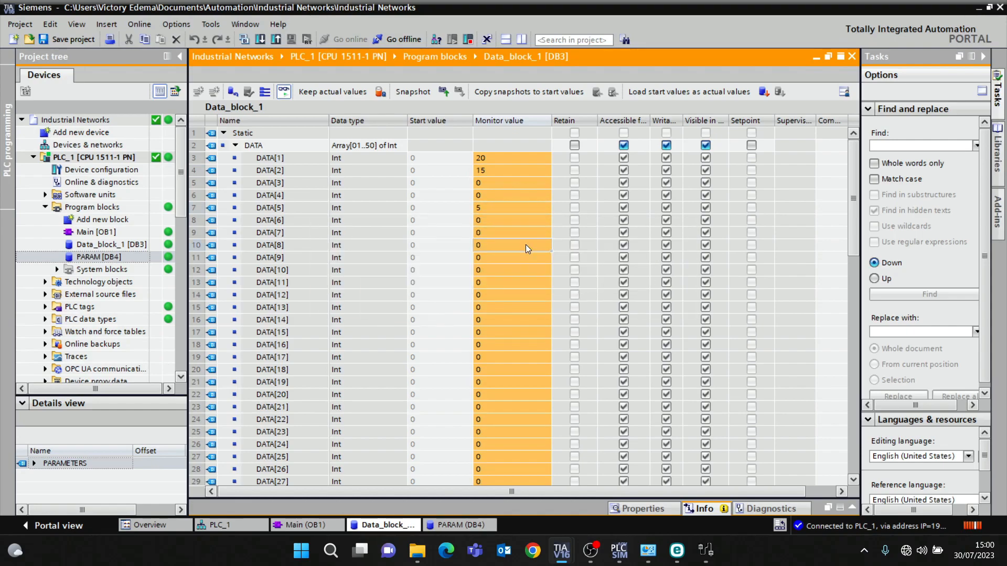
double_click(505, 274)
type("456")
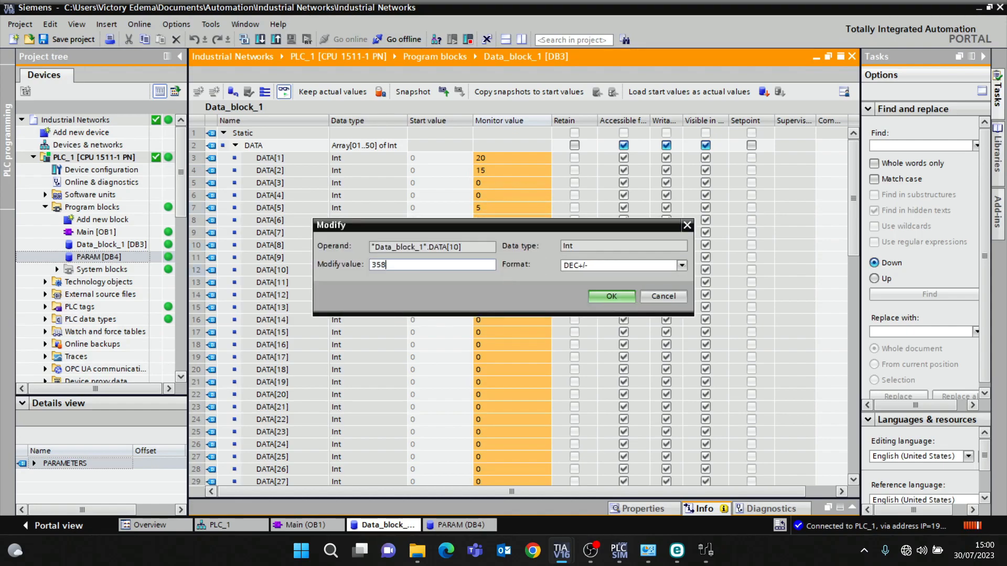
key("Return")
double_click(521, 308)
type("45")
key("Return")
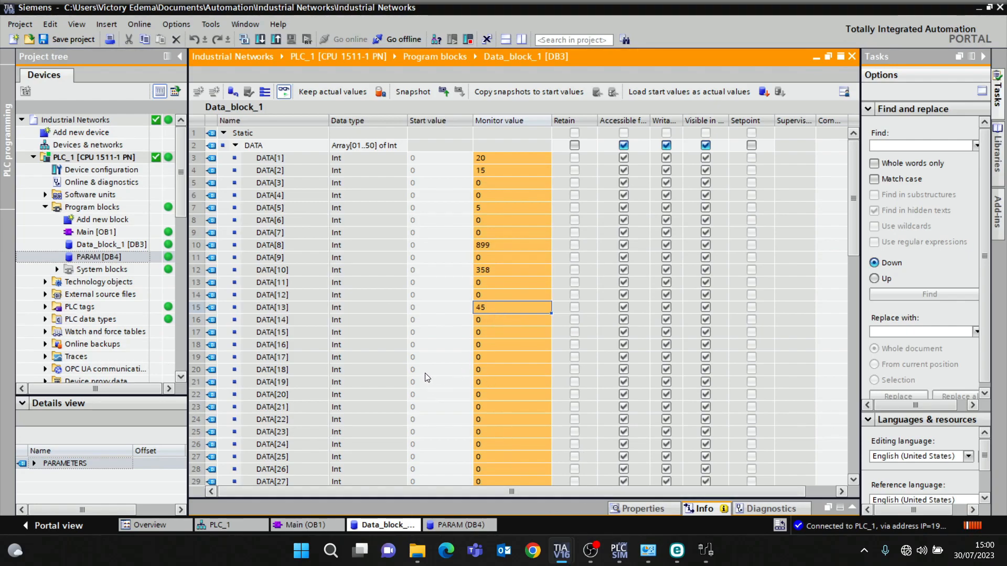
- Compare the holding registers polled in Modbus Poll with the data block values
left_click(707, 550)
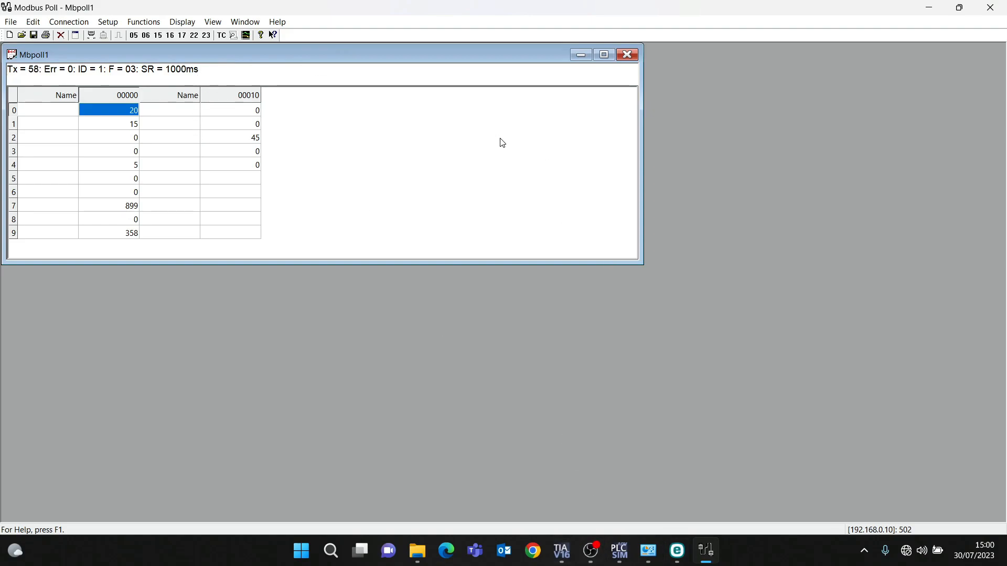
mouse_move(568, 555)
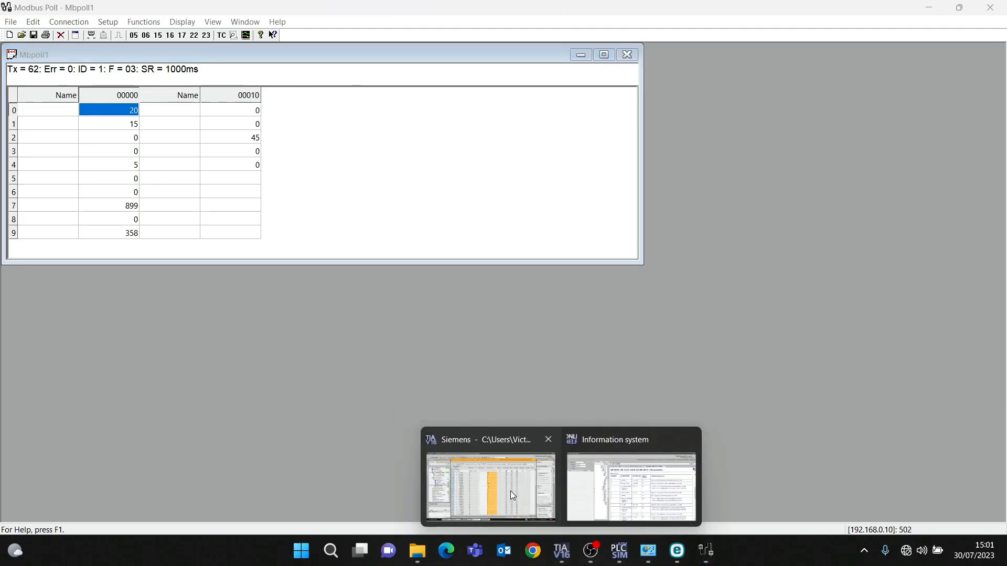
left_click(510, 491)
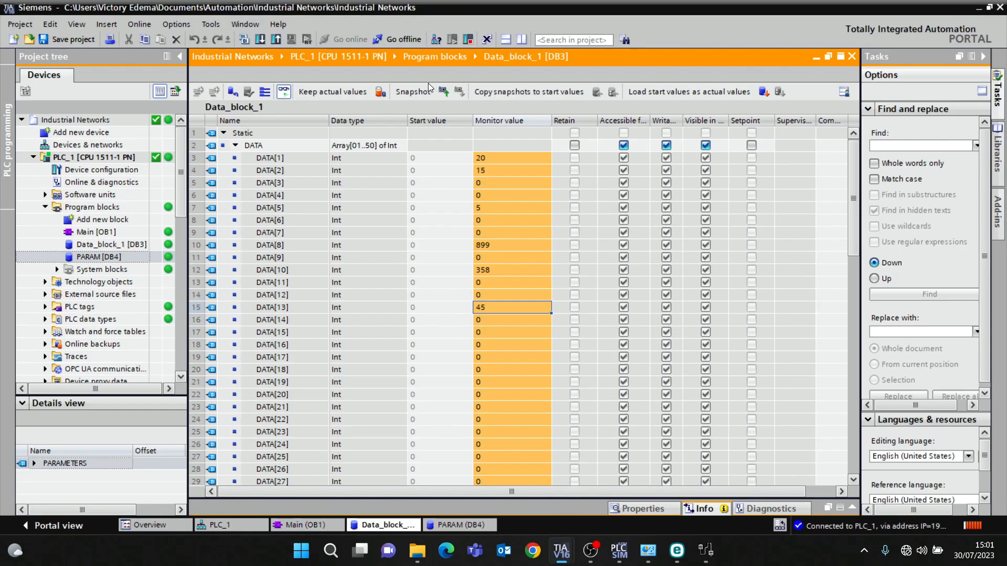
- Reset Data_block_1 by loading the start values as actual values
left_click(765, 93)
left_click(597, 298)
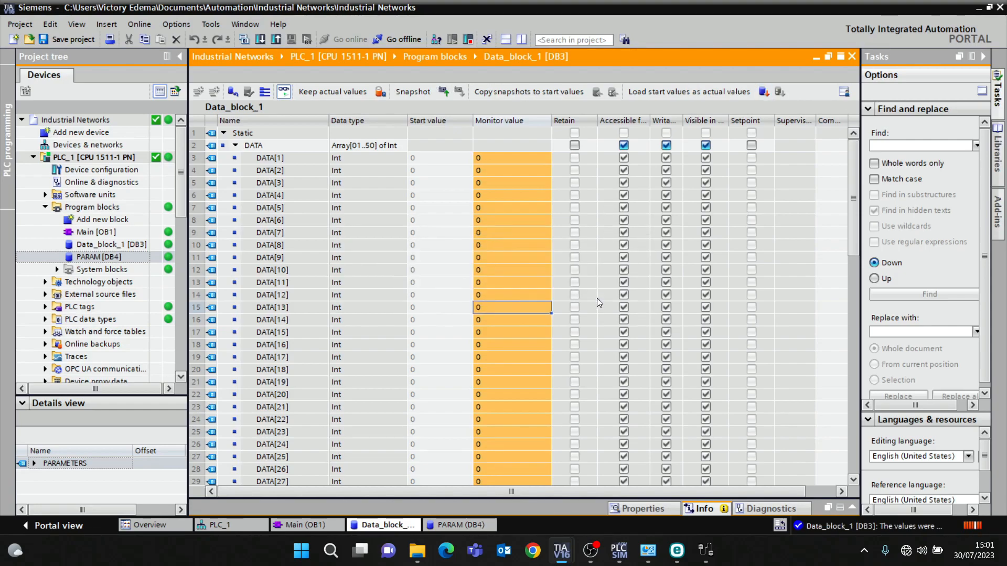
- Switch to Modbus Poll and change the read/write definition function to 16 Write Multiple Registers
left_click(706, 550)
left_click(145, 23)
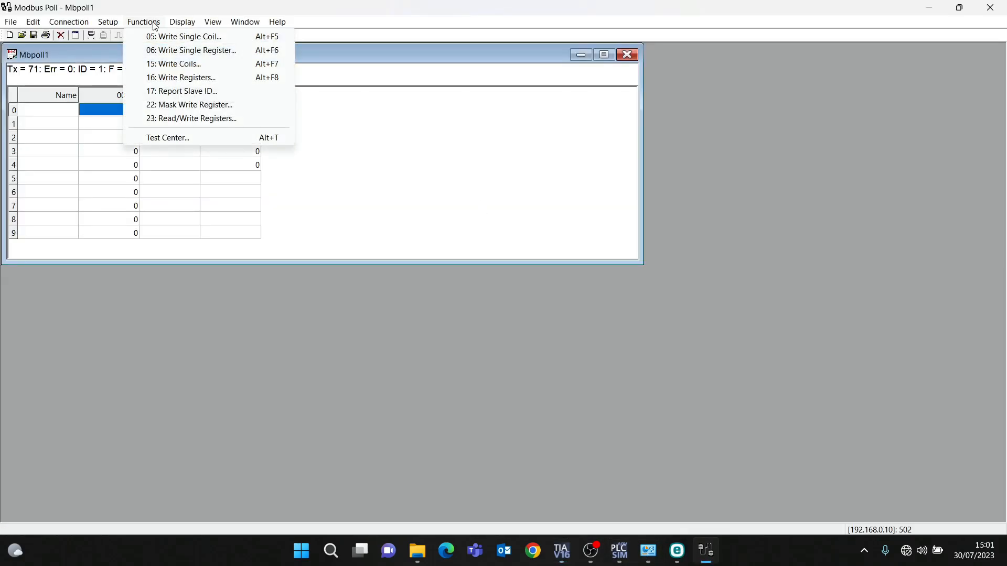
left_click(145, 23)
left_click(108, 22)
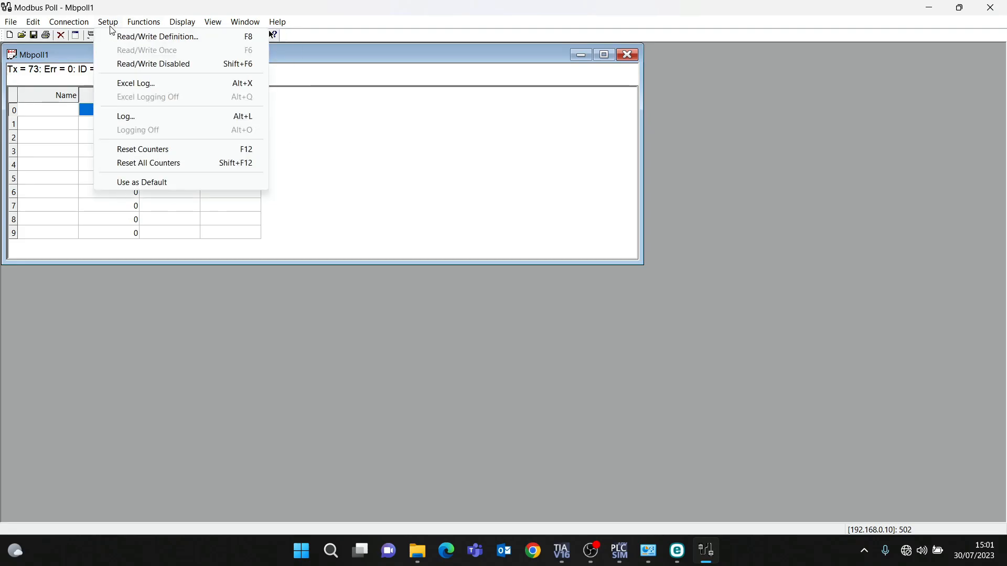
left_click(113, 41)
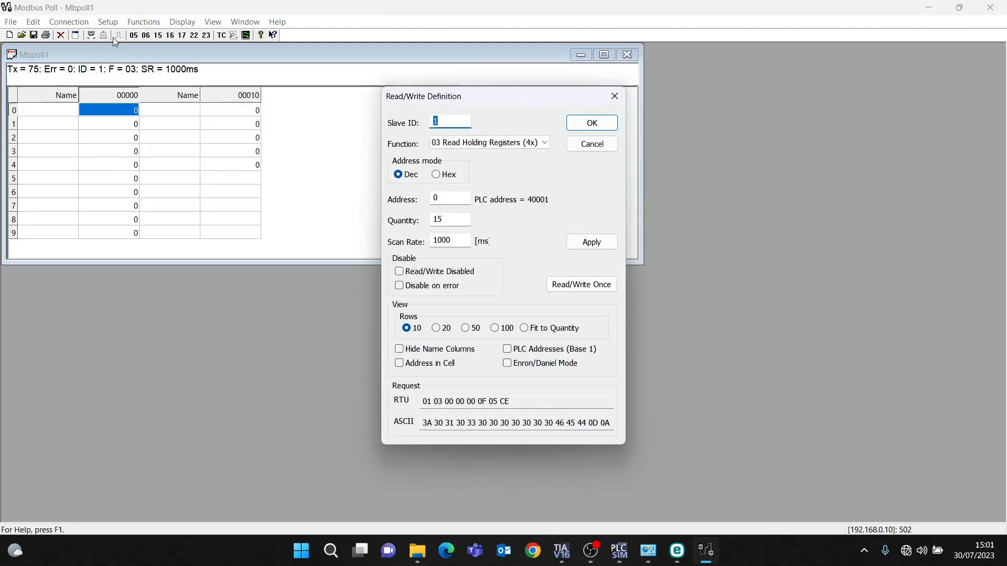
left_click(461, 142)
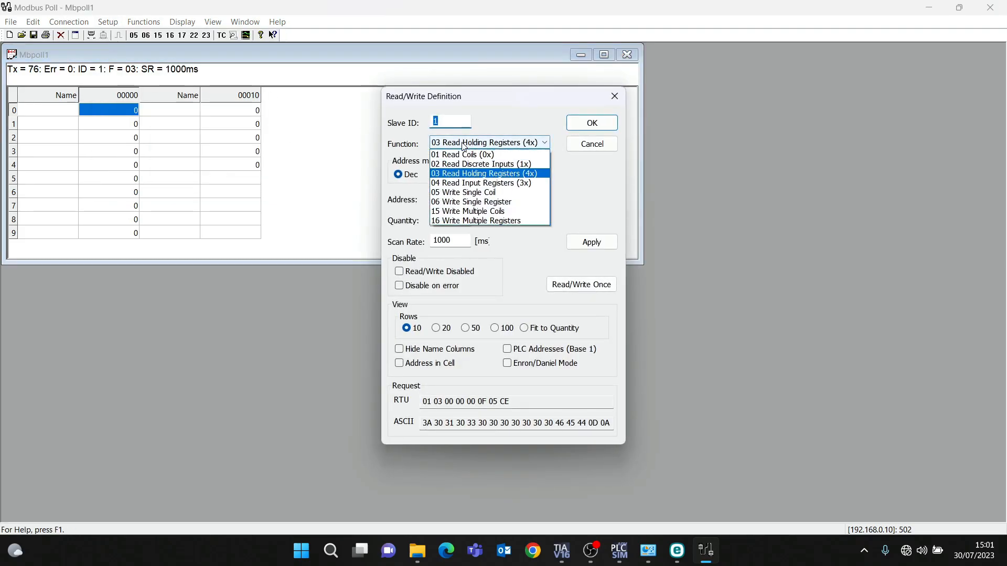
left_click(493, 221)
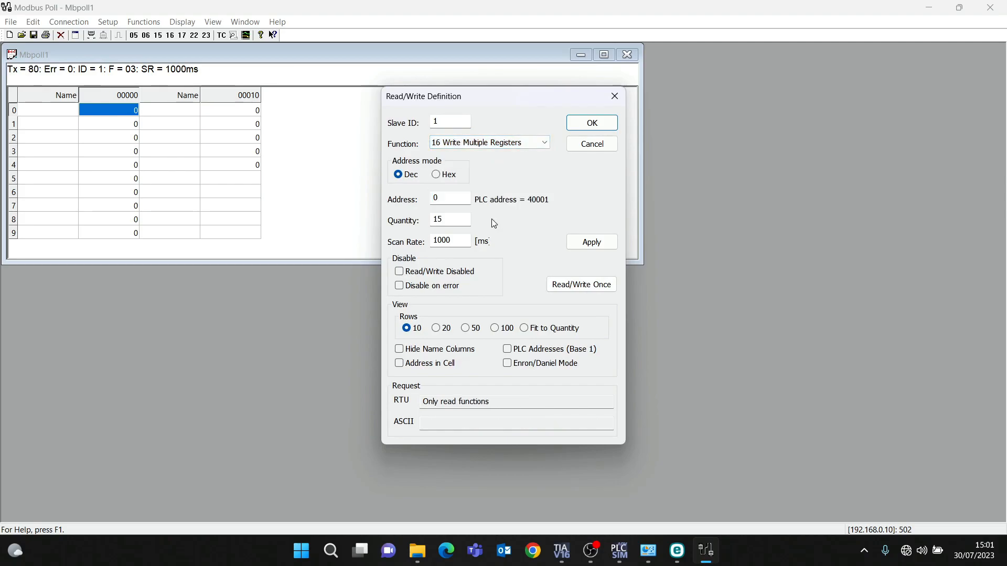
left_click(592, 121)
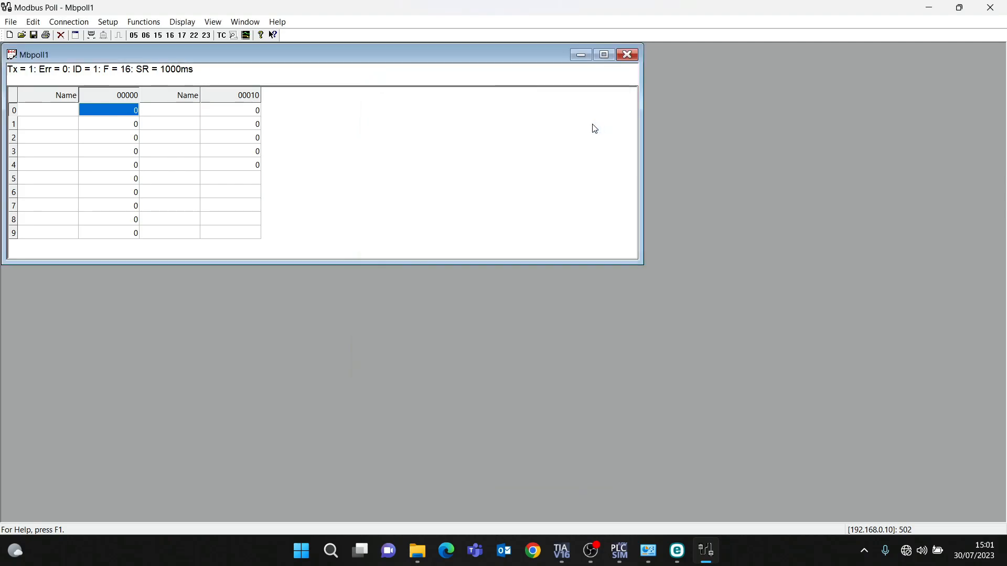
- Write 5 to register 0, 40 to register 4 and 88 to register 7 in Modbus Poll
double_click(136, 111)
type("5")
key("Return")
double_click(117, 165)
type("4")
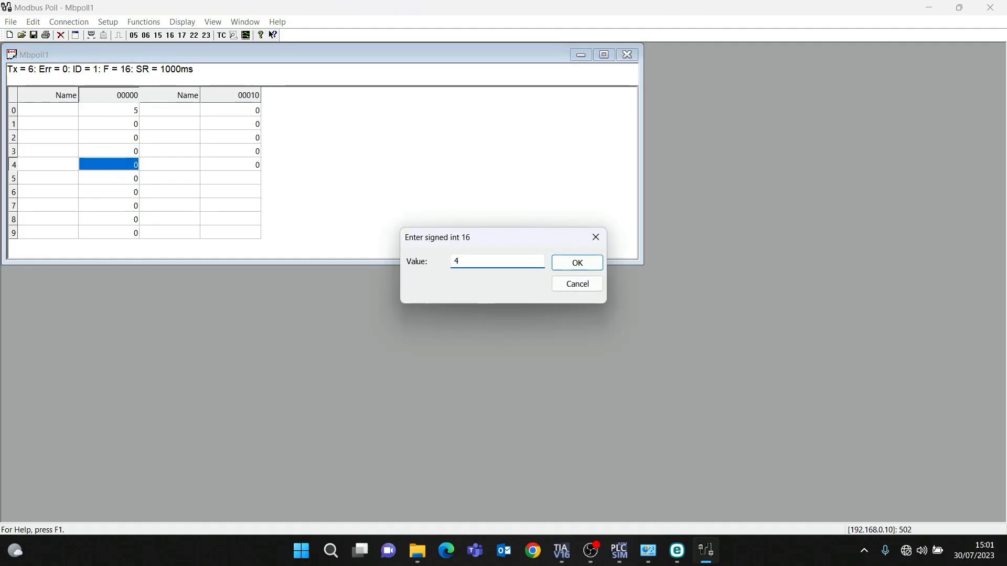
type("0")
key("Return")
double_click(132, 205)
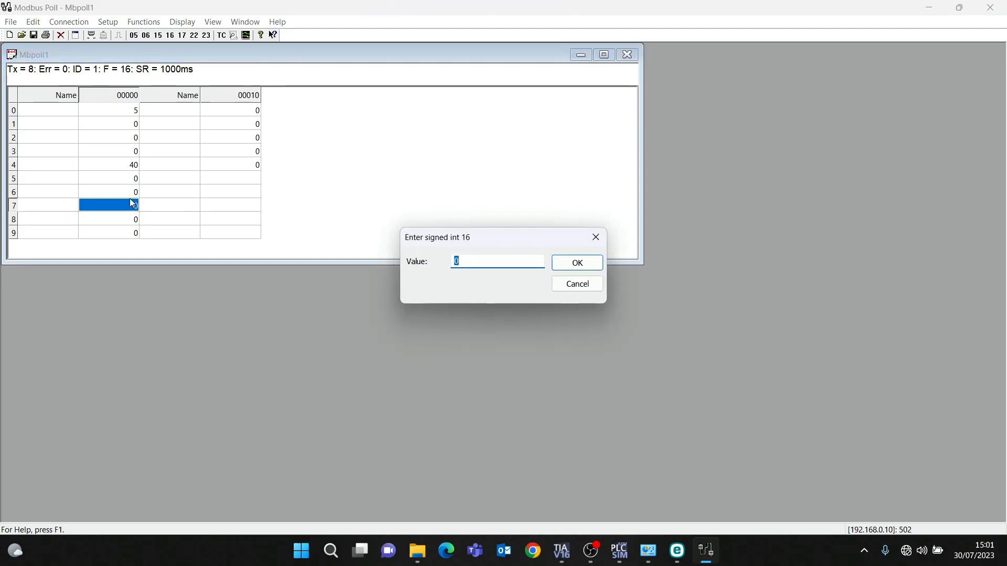
type("88")
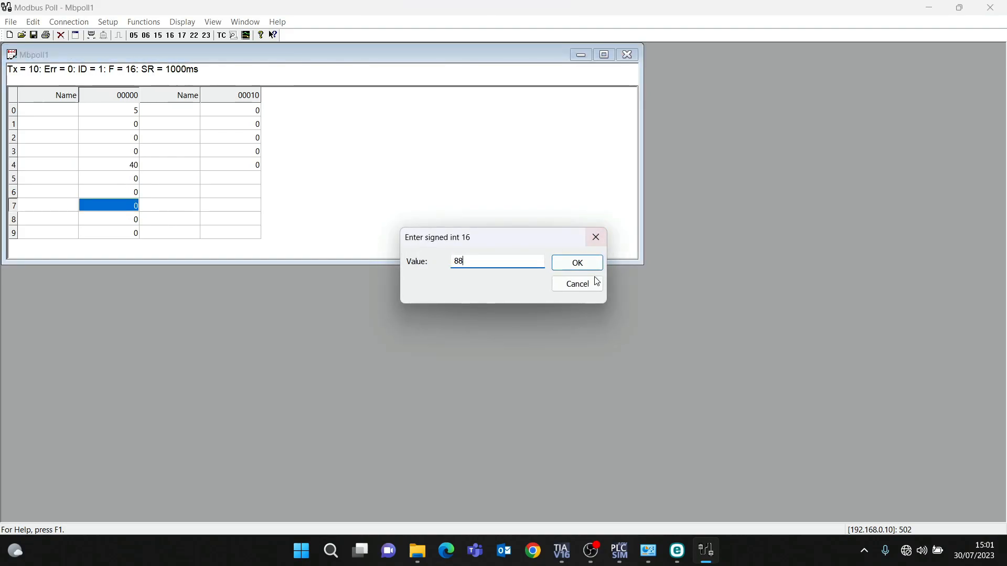
key("Return")
- Compare Data_block_1's monitored values in TIA Portal with the registers written from Modbus Poll
mouse_move(561, 550)
left_click(471, 464)
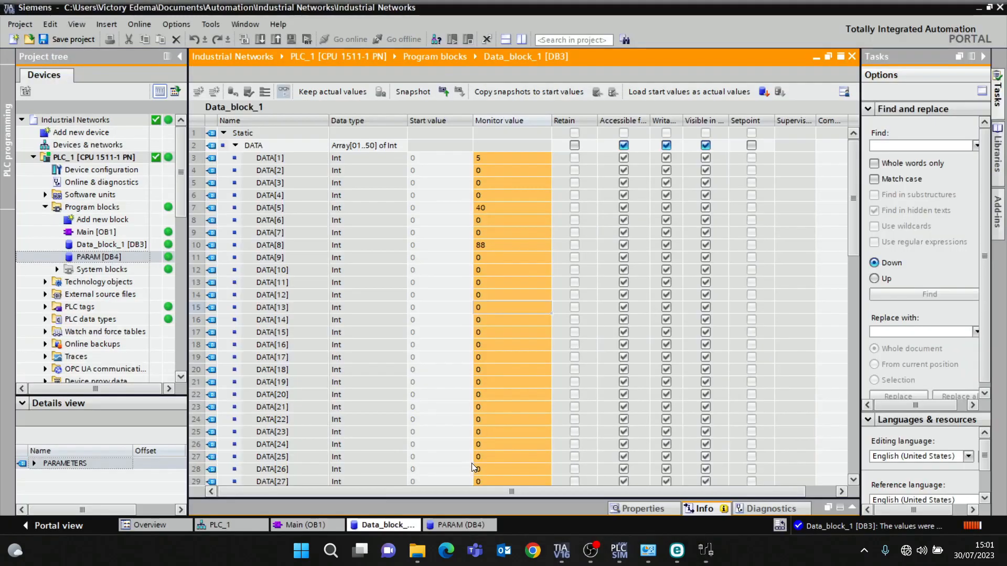
left_click(503, 195)
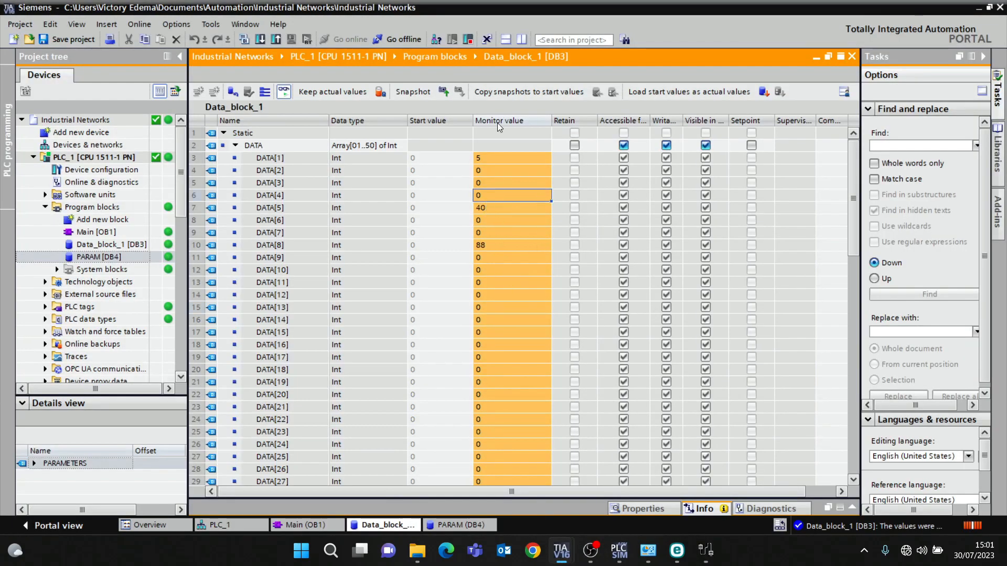
left_click(707, 549)
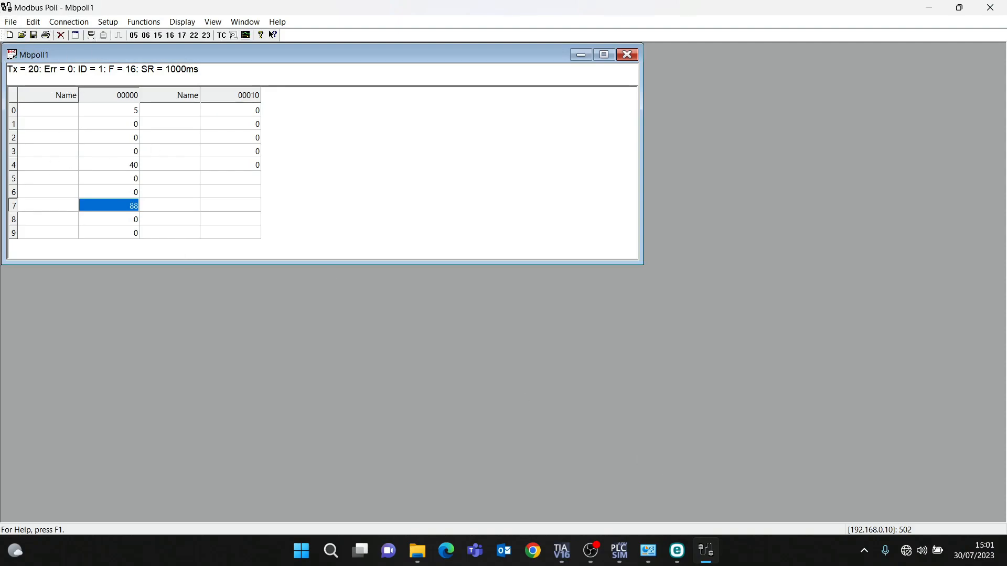
mouse_move(562, 549)
left_click(527, 457)
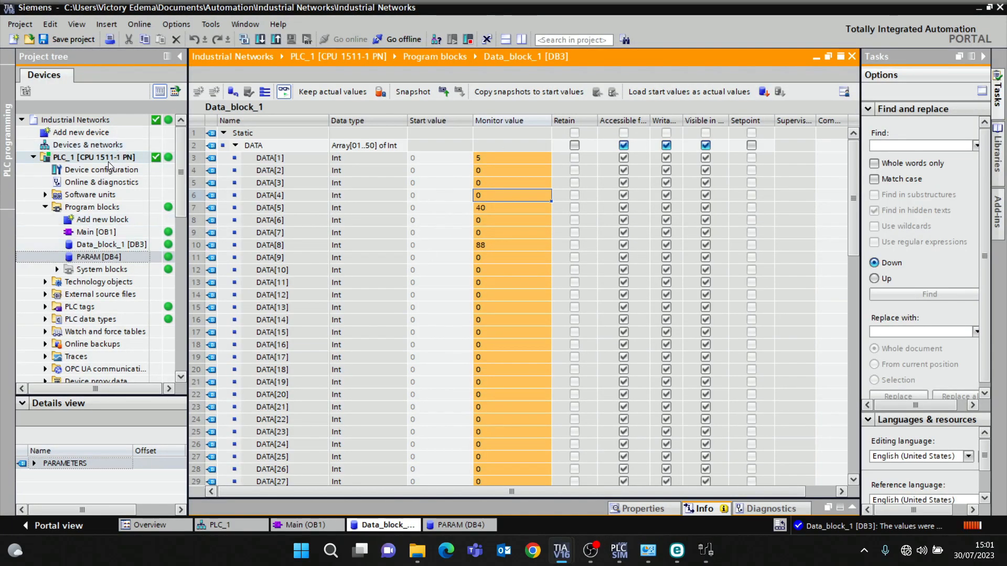
left_click(711, 541)
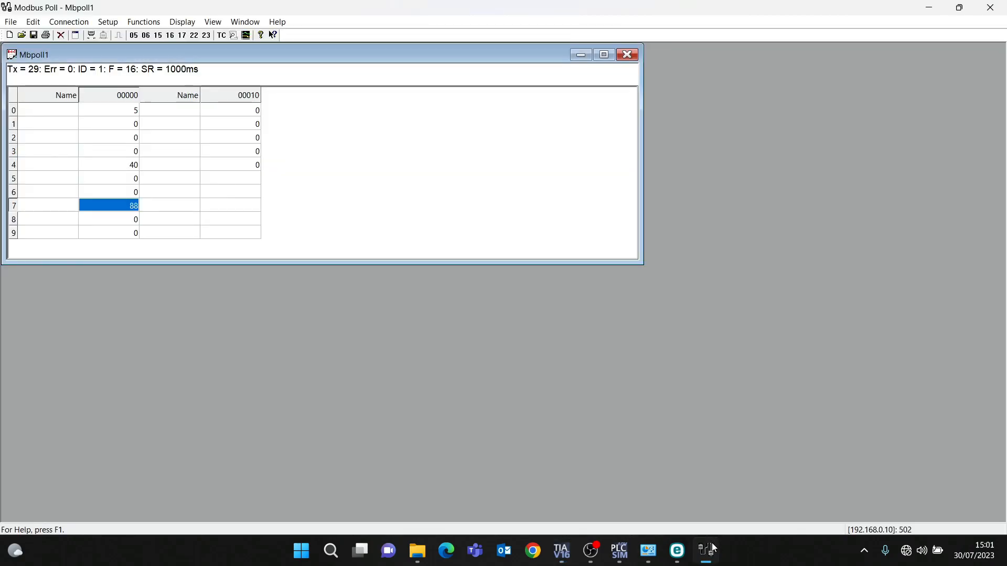
left_click(712, 543)
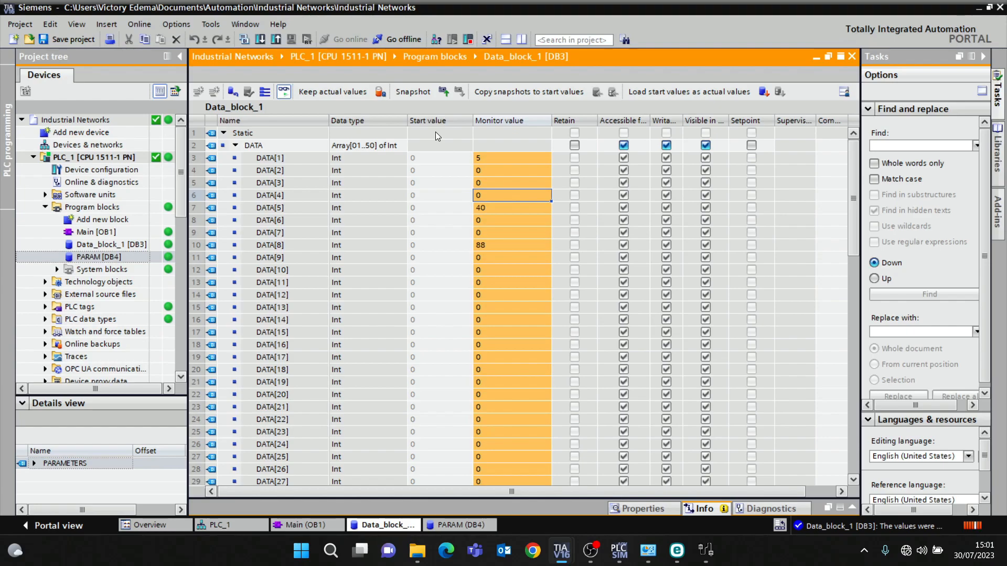